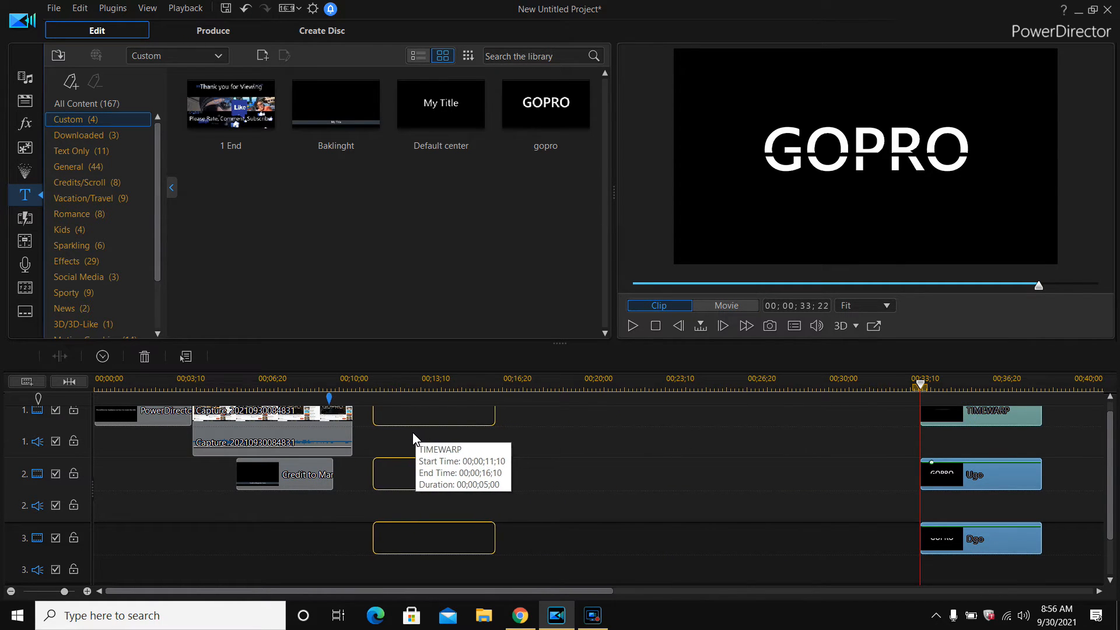
pyautogui.scroll(1, 1107, 469)
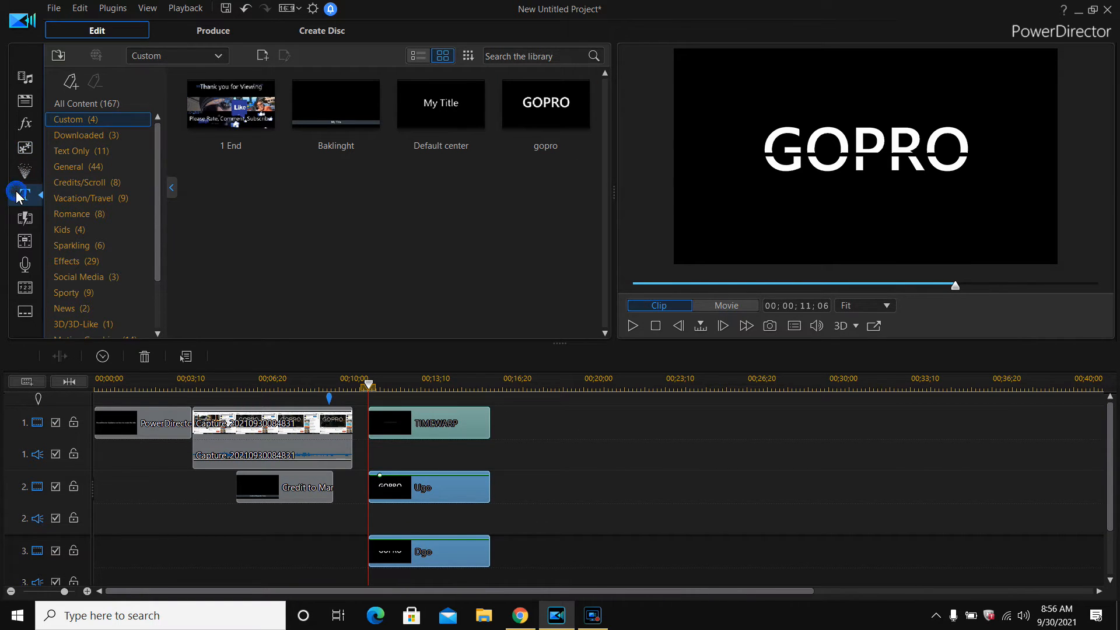
pyautogui.click(262, 60)
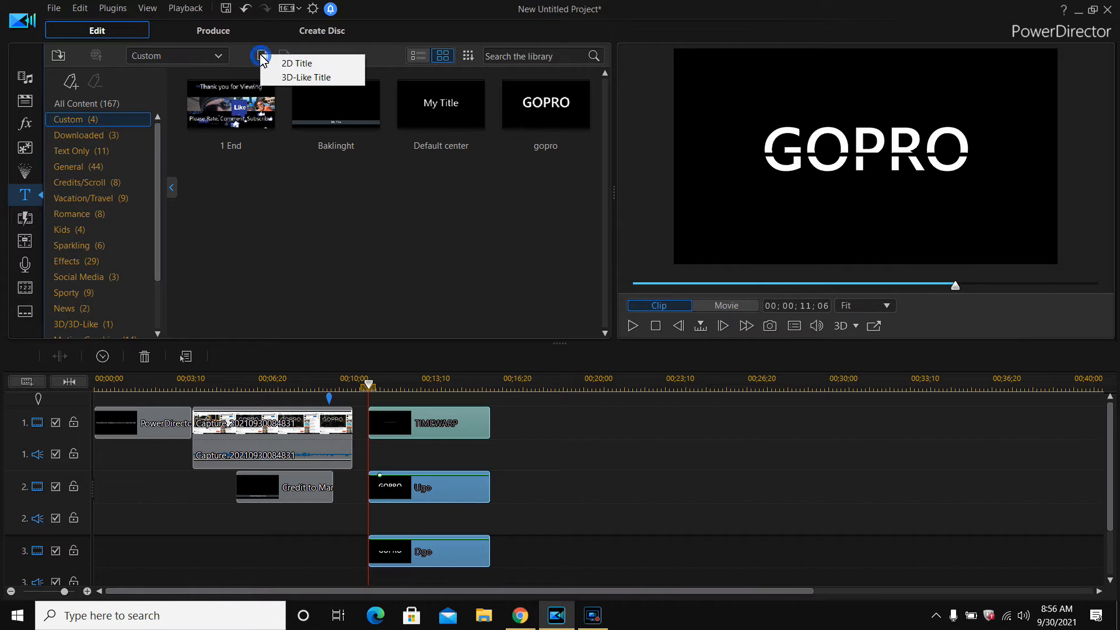
pyautogui.click(278, 62)
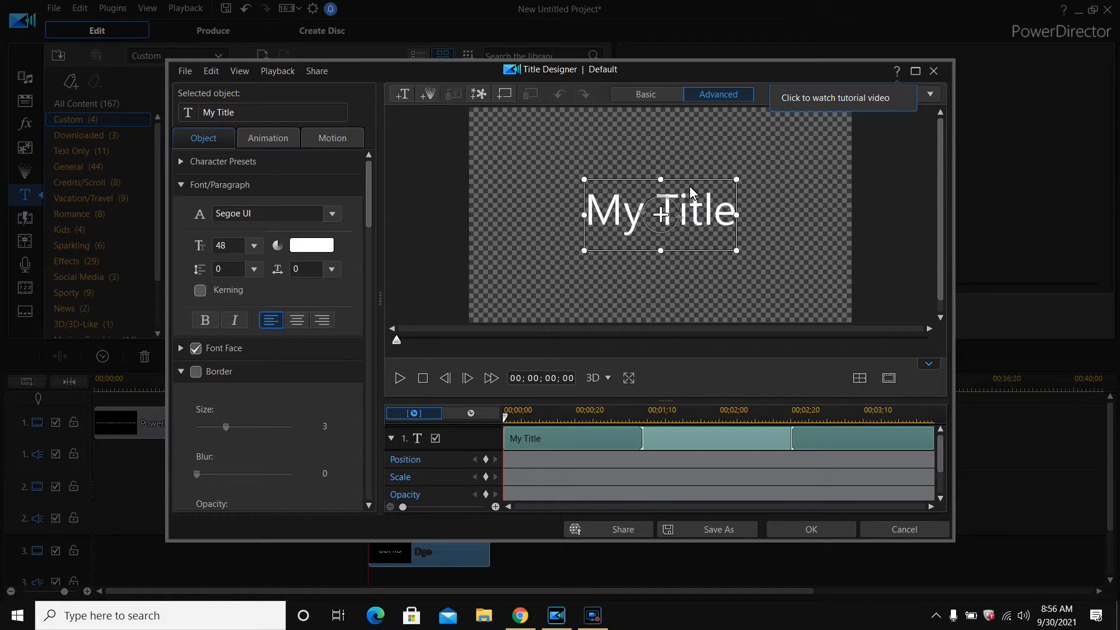
pyautogui.click(934, 71)
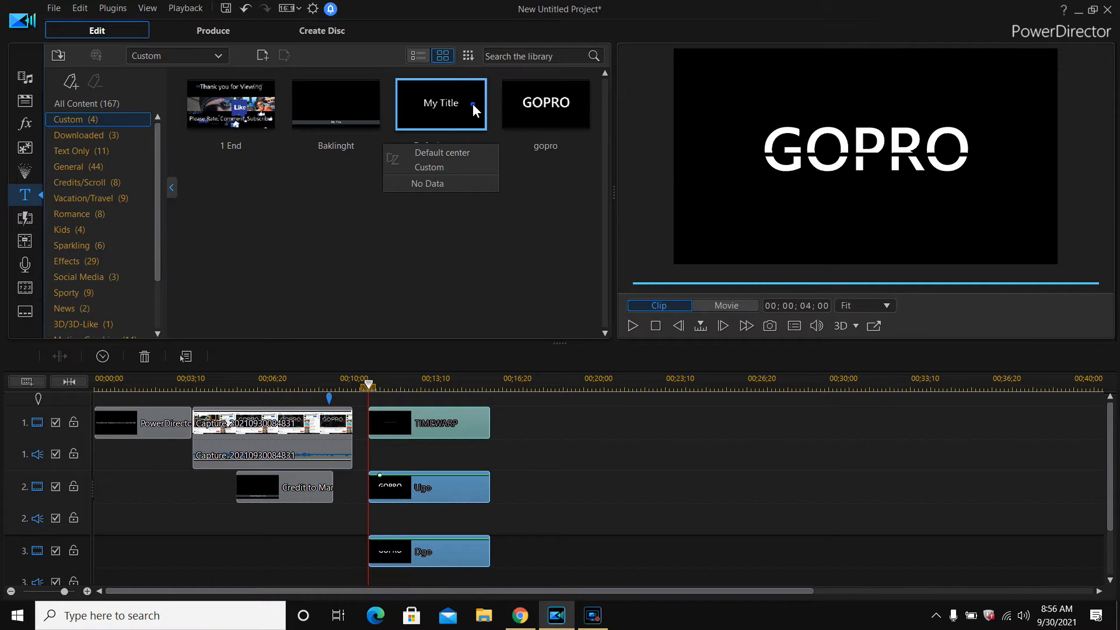
# Add the Default center title to track 1 after the existing clips and set its font to Yu Gothic UI Semibold
pyautogui.moveTo(475, 107); pyautogui.dragTo(624, 422)
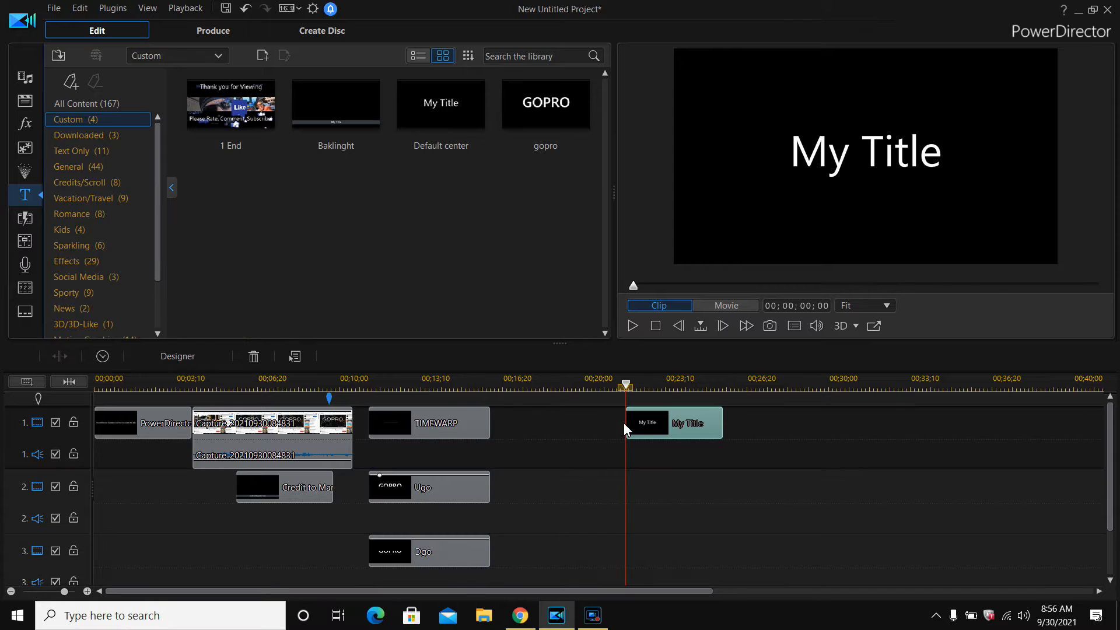
pyautogui.doubleClick(664, 423)
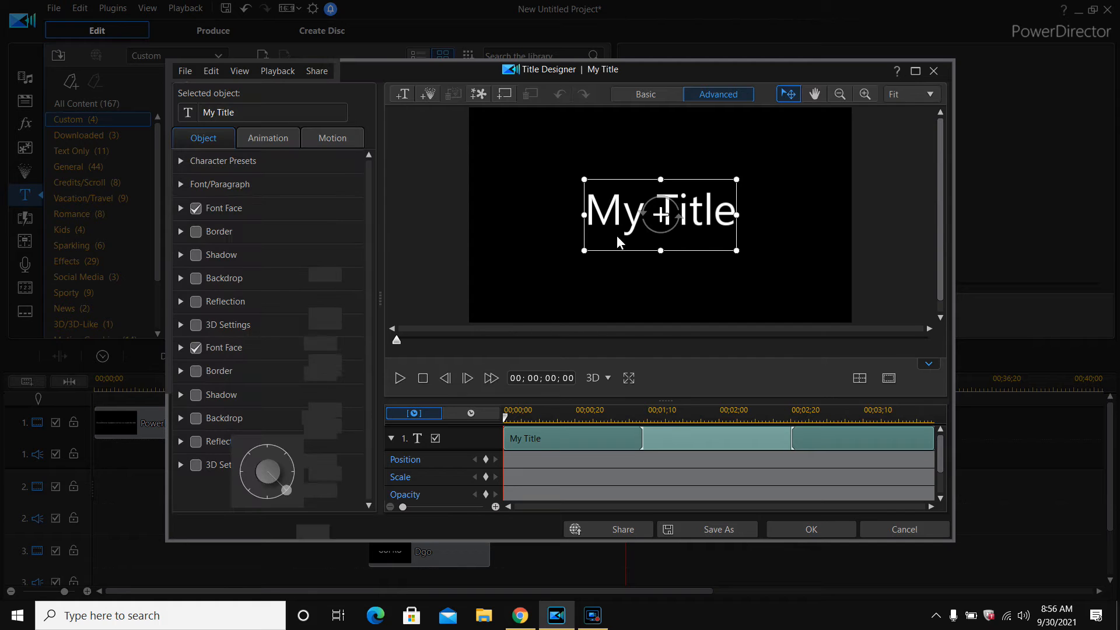
pyautogui.click(617, 225)
pyautogui.doubleClick(617, 222)
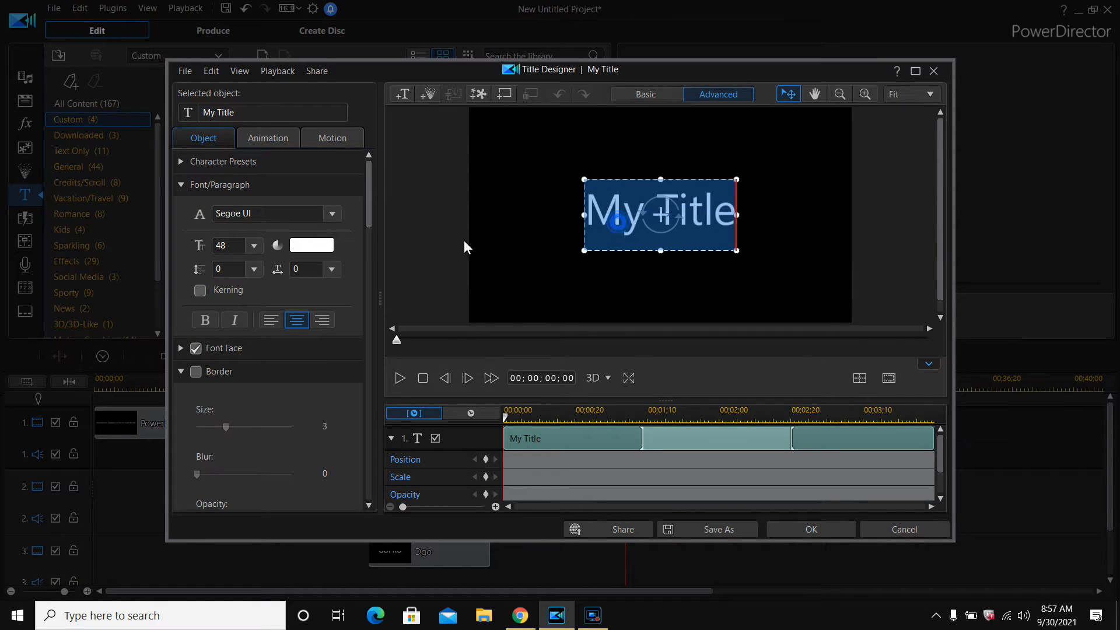
pyautogui.click(333, 217)
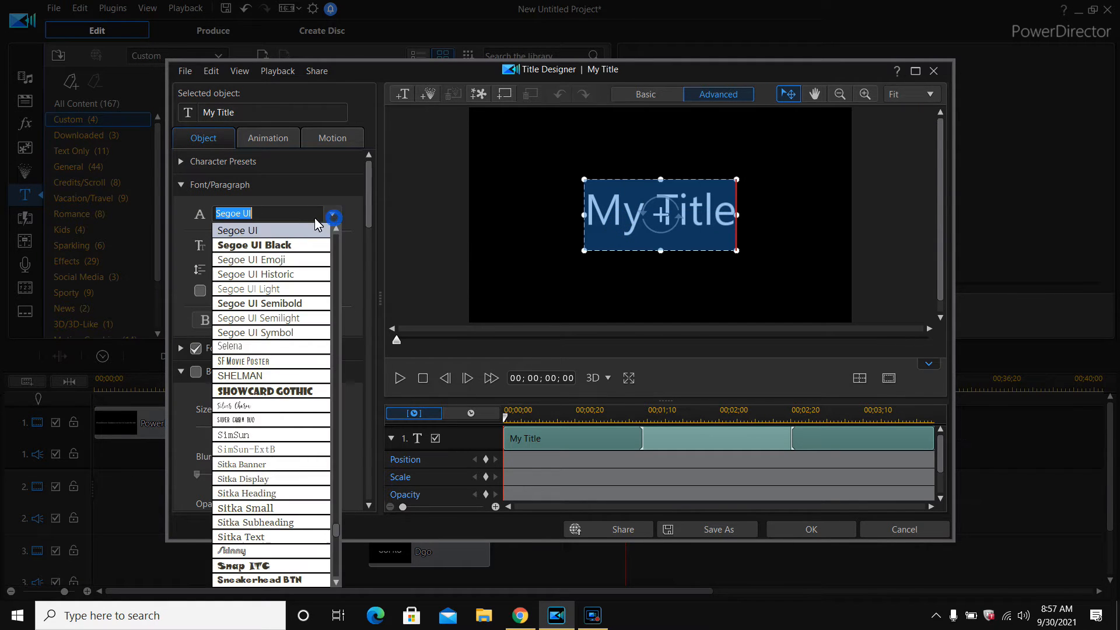
pyautogui.write('Yu Gothic')
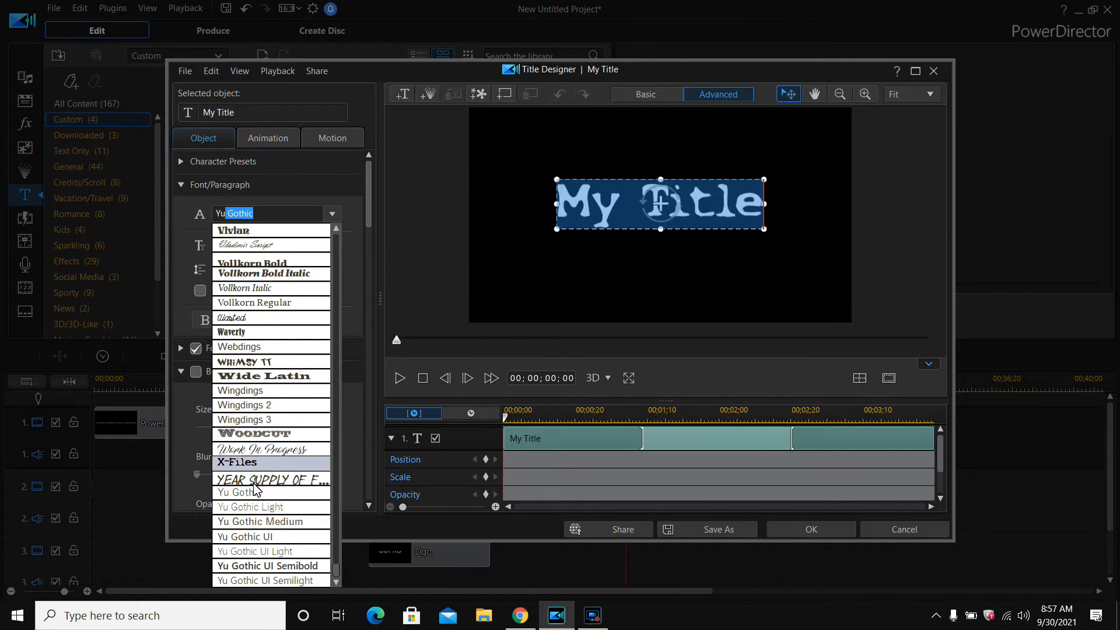
pyautogui.click(284, 565)
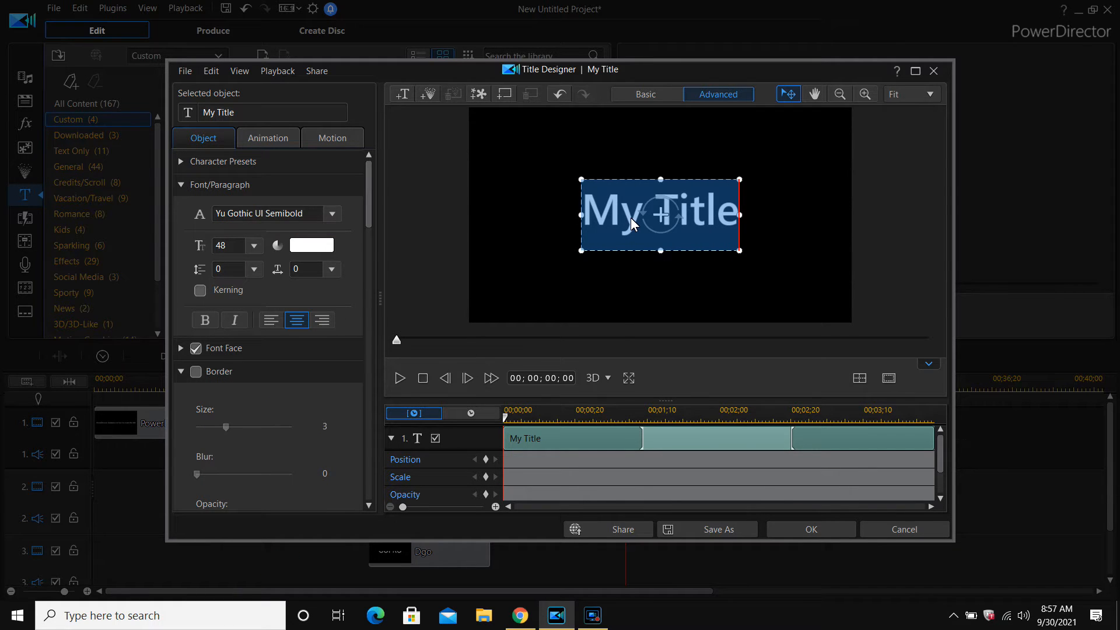
# Replace the title's text with GOPRO
pyautogui.write('GOP')
pyautogui.doubleClick(629, 219)
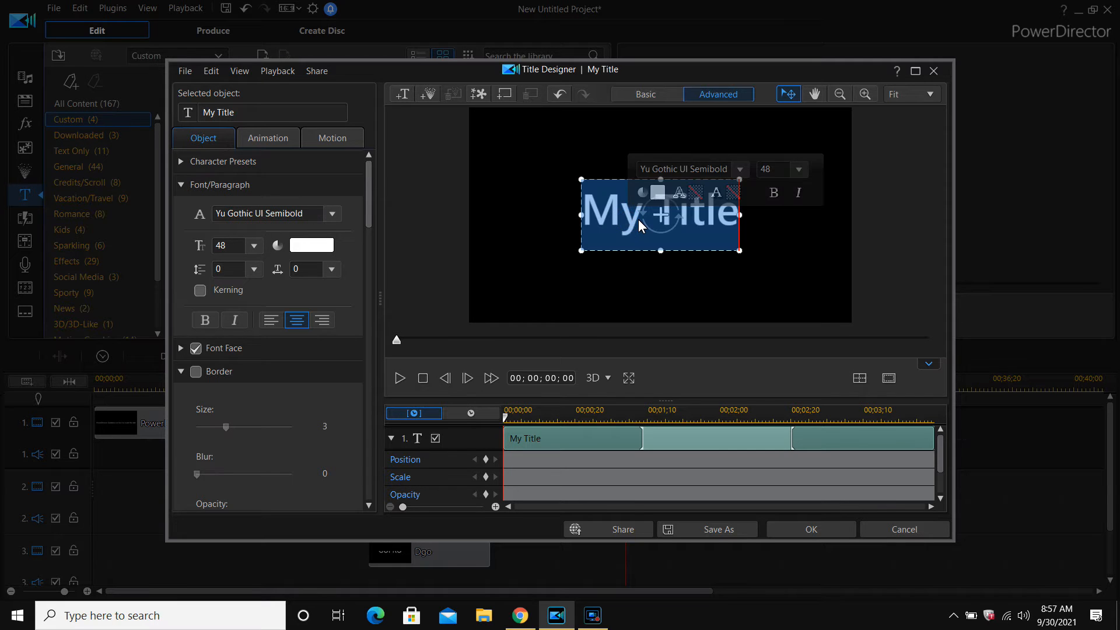
pyautogui.write('GOPR')
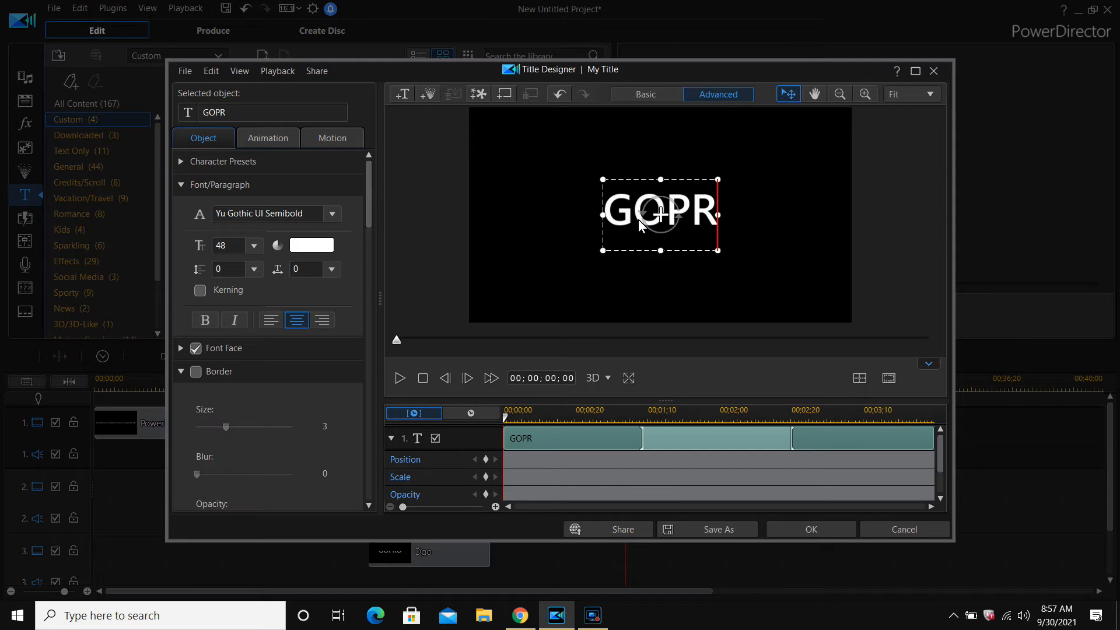
pyautogui.write('O')
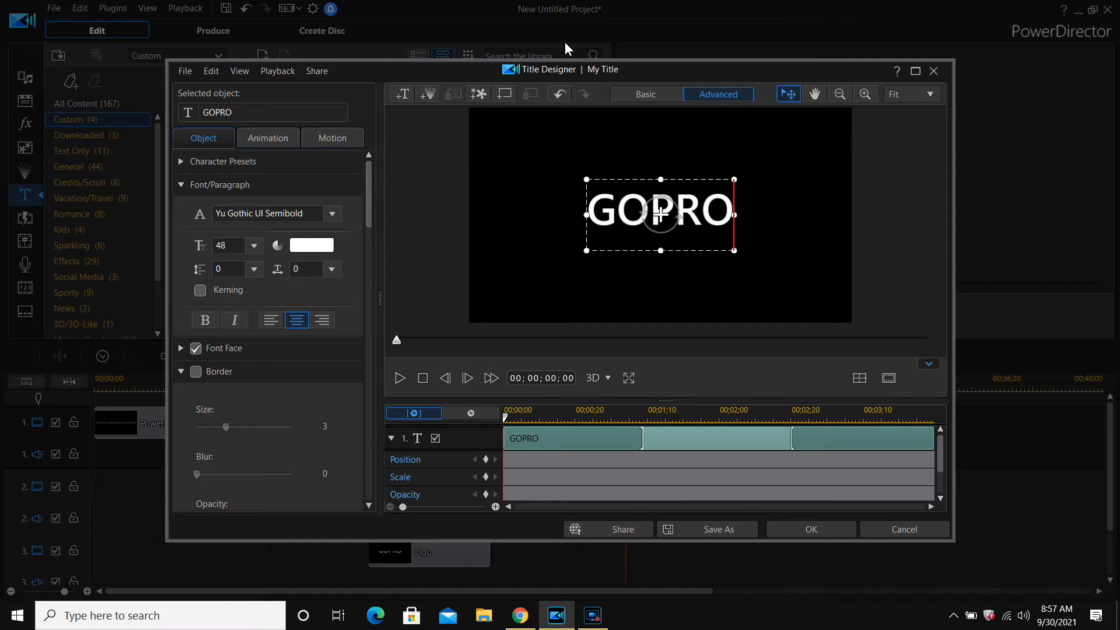
# Discard the edits in the Title Designer and delete the My Title clip from the timeline
pyautogui.click(872, 531)
pyautogui.click(589, 342)
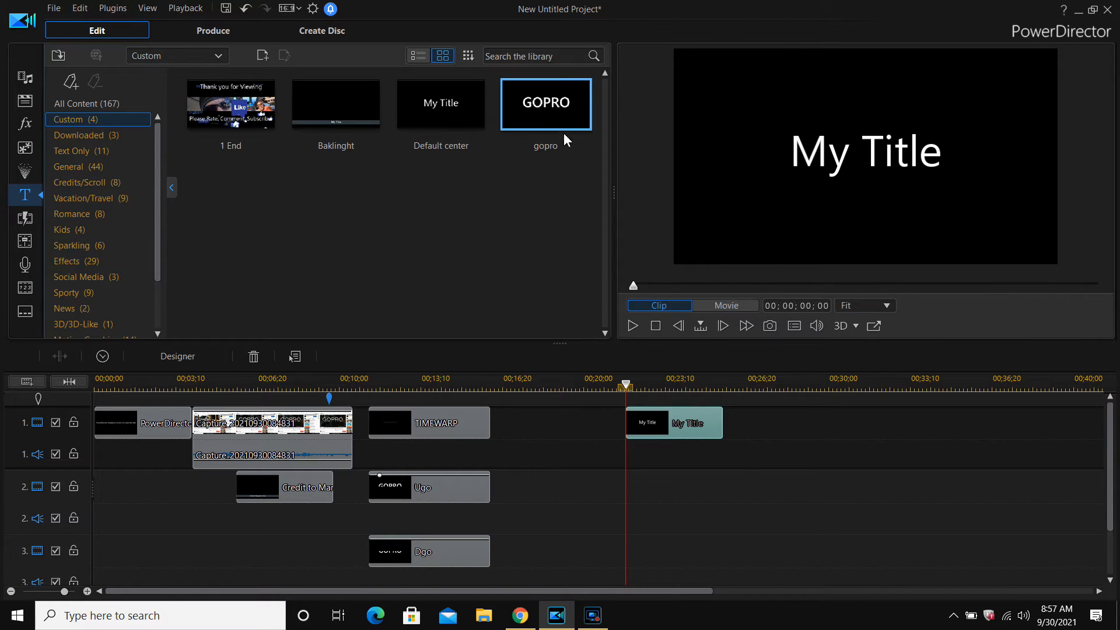
pyautogui.click(252, 355)
# Place the gopro title on track 1 and the black 0,0,0 color board on track 2, covering the lower half of the text
pyautogui.moveTo(555, 115); pyautogui.dragTo(613, 450)
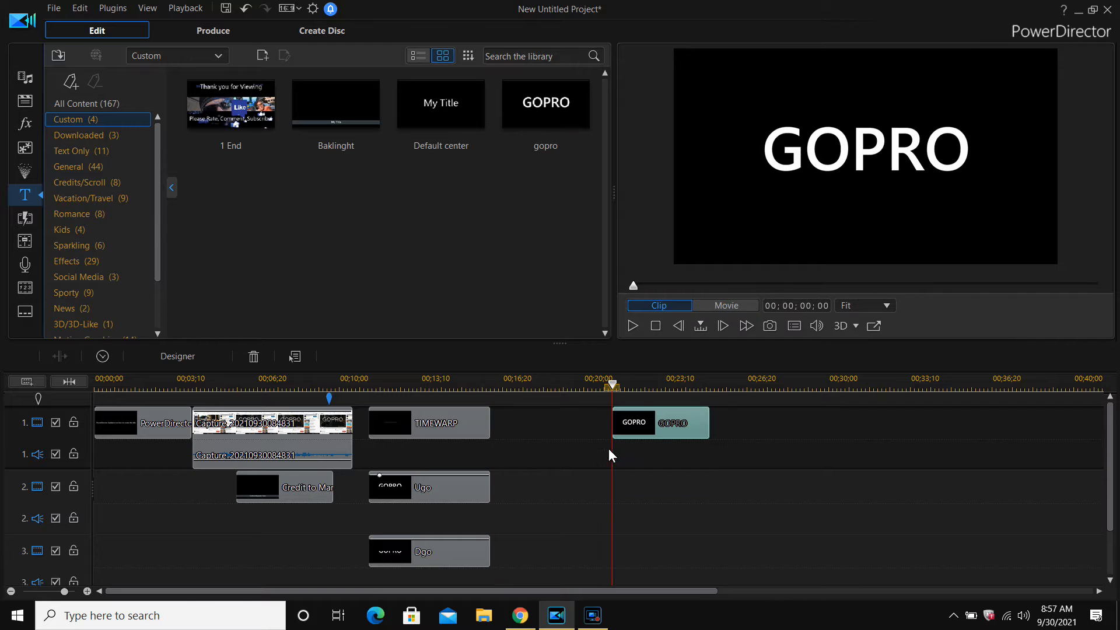
pyautogui.click(22, 78)
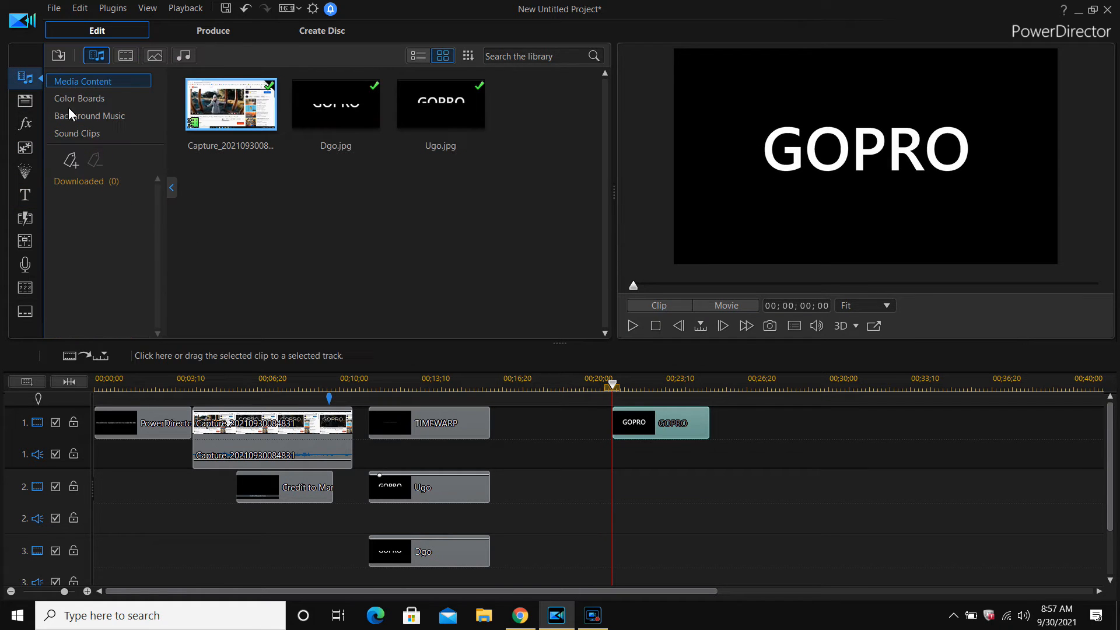
pyautogui.click(86, 98)
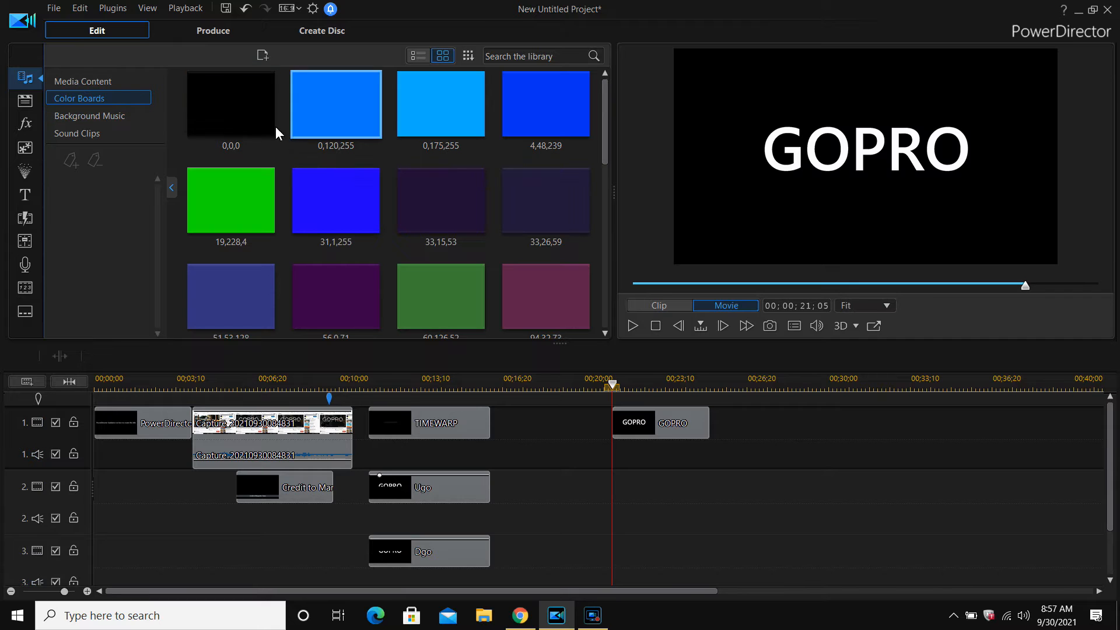
pyautogui.moveTo(669, 528); pyautogui.dragTo(619, 503)
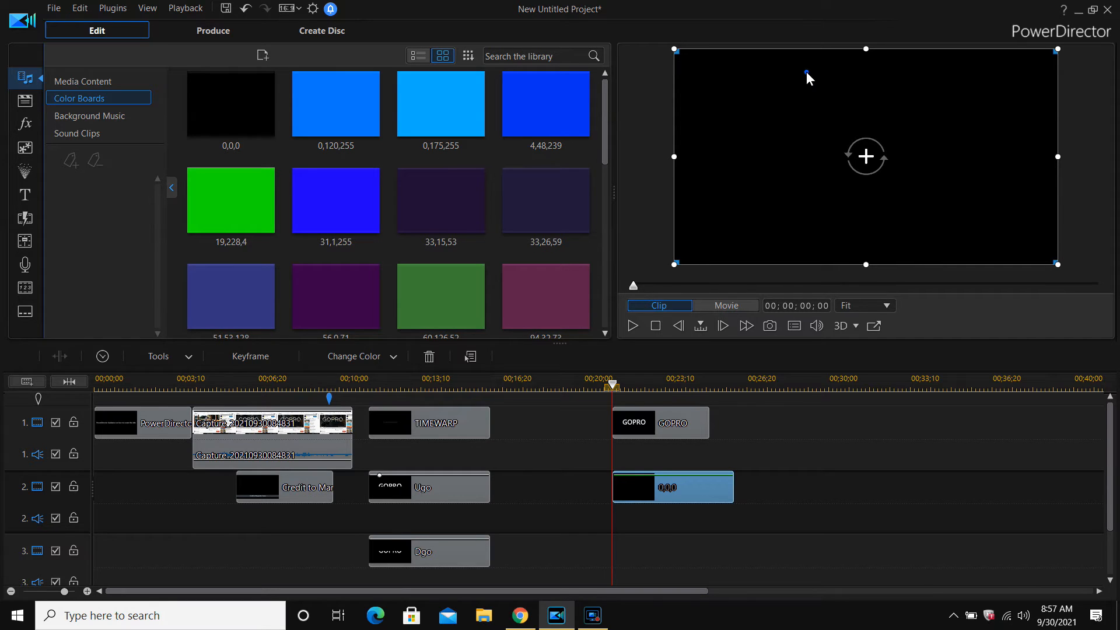
pyautogui.moveTo(806, 72); pyautogui.dragTo(811, 181)
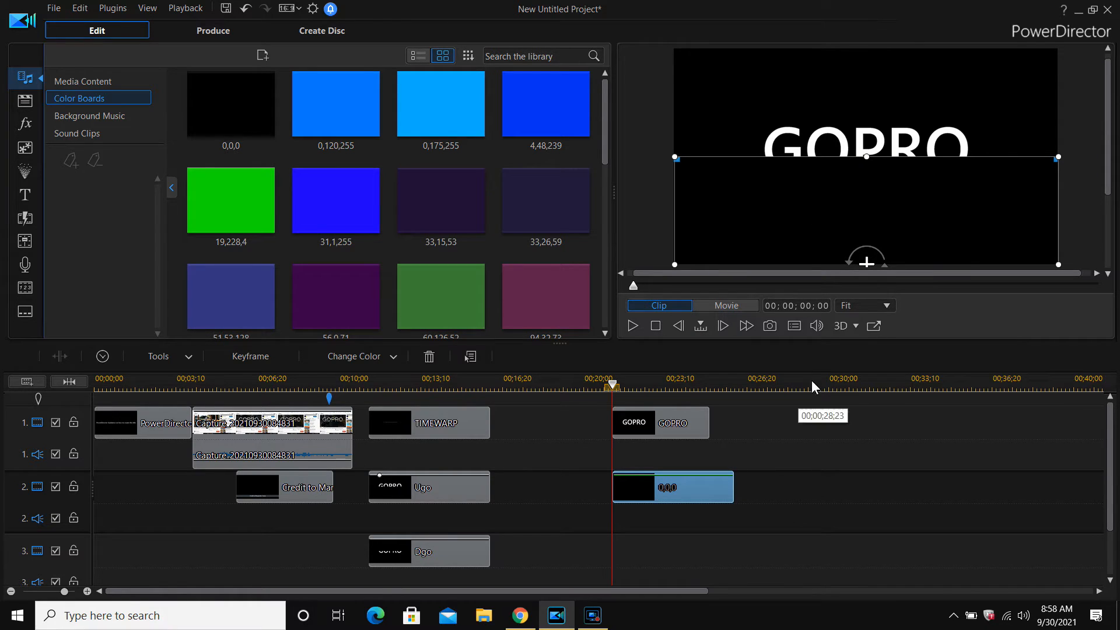
# Delete the newly added GOPRO title and black color board from the timeline
pyautogui.moveTo(758, 505); pyautogui.dragTo(652, 419)
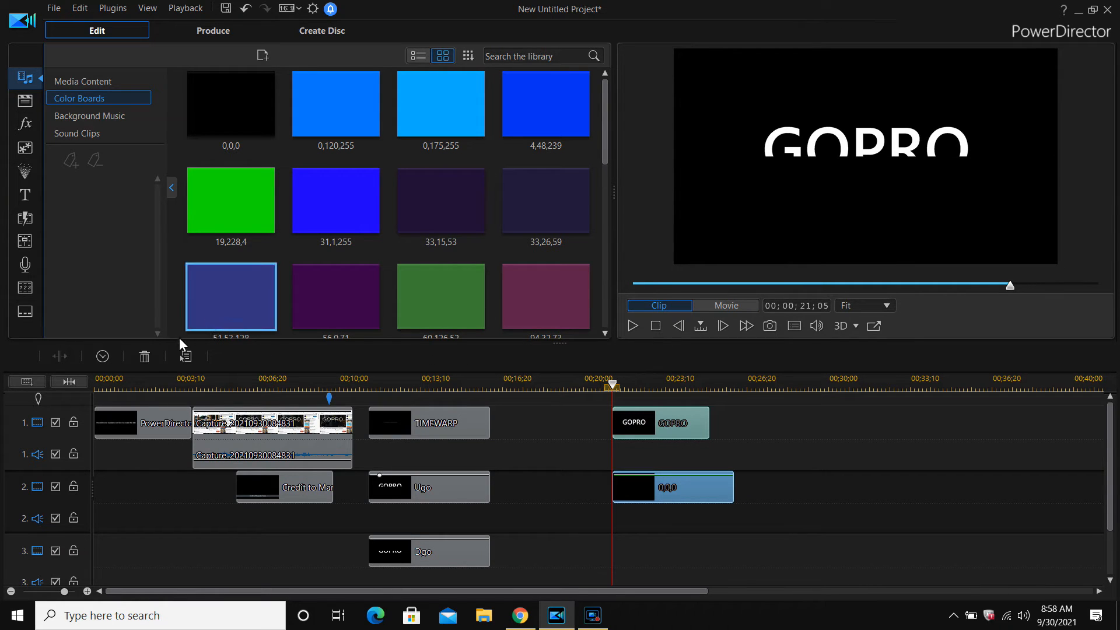
pyautogui.click(145, 355)
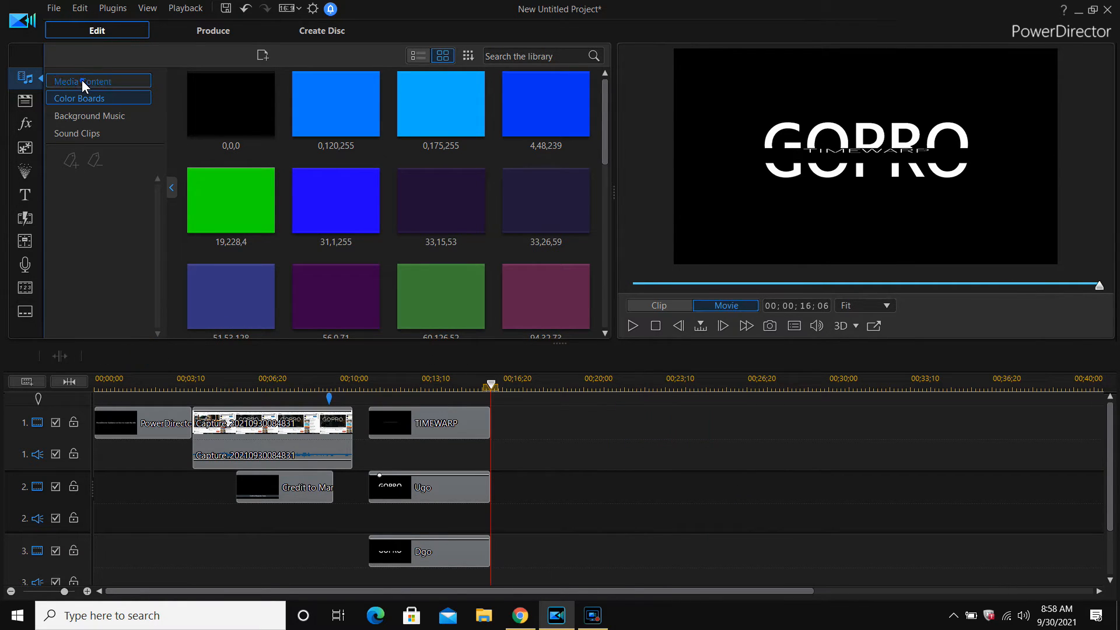
# Examine the Dgo clip's chroma key and position keyframes in the PiP Designer, leaving its settings as they are
pyautogui.click(81, 80)
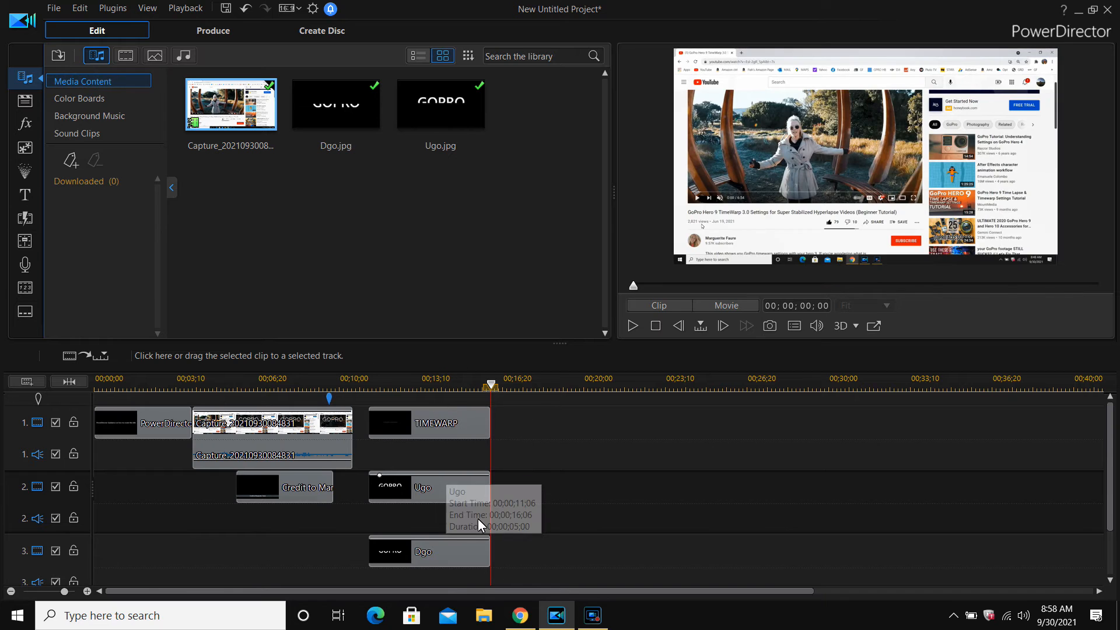
pyautogui.click(422, 551)
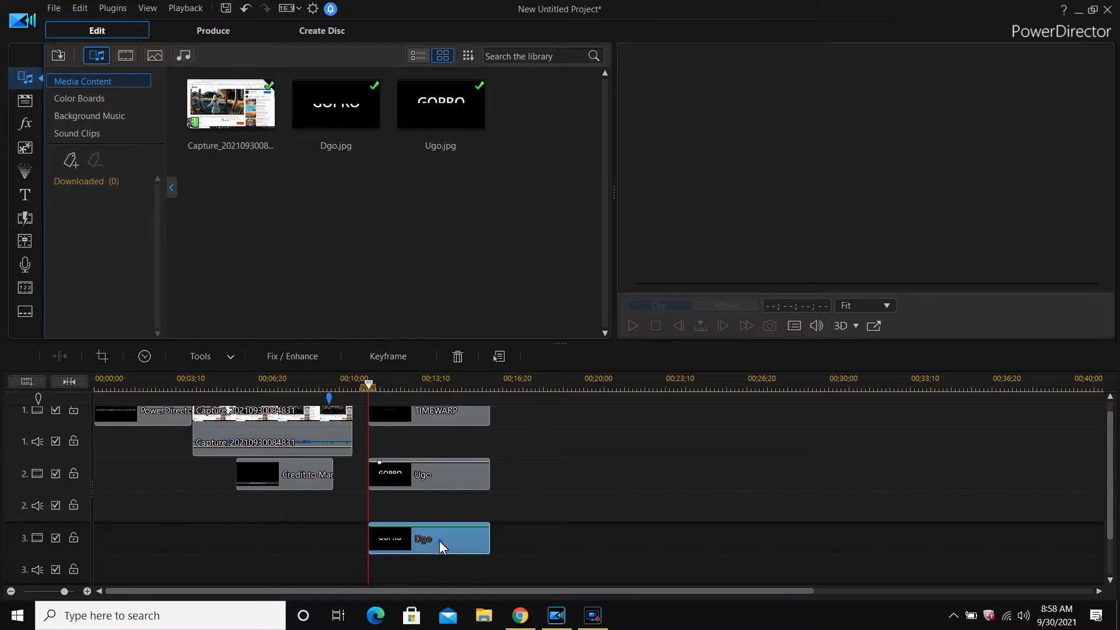
pyautogui.click(229, 358)
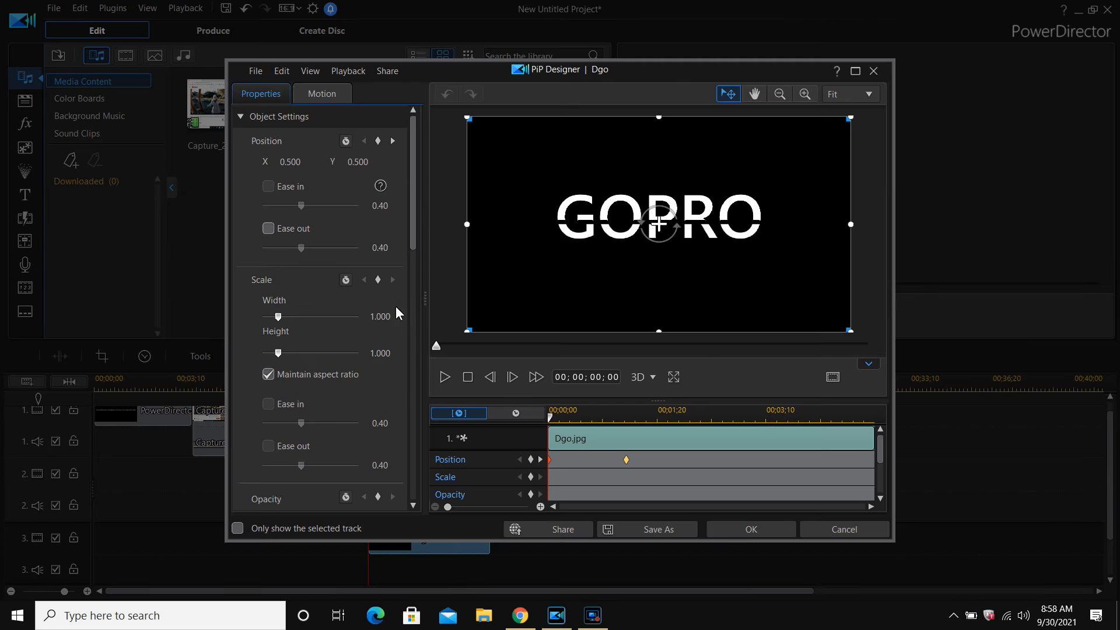
pyautogui.moveTo(411, 219); pyautogui.dragTo(403, 351)
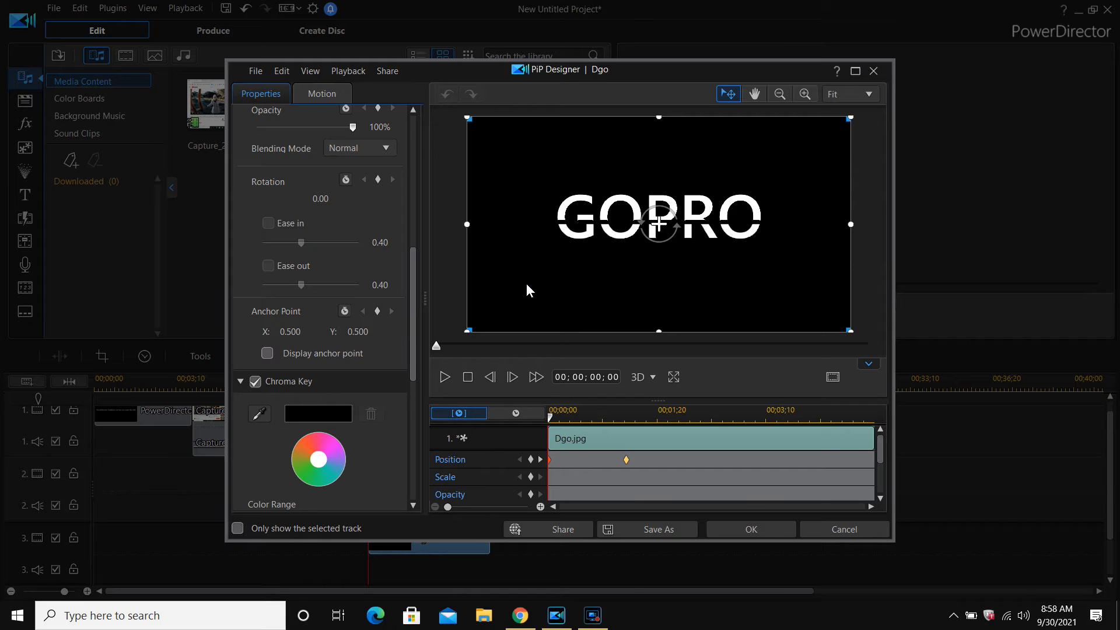
pyautogui.click(553, 415)
pyautogui.moveTo(558, 414); pyautogui.dragTo(628, 430)
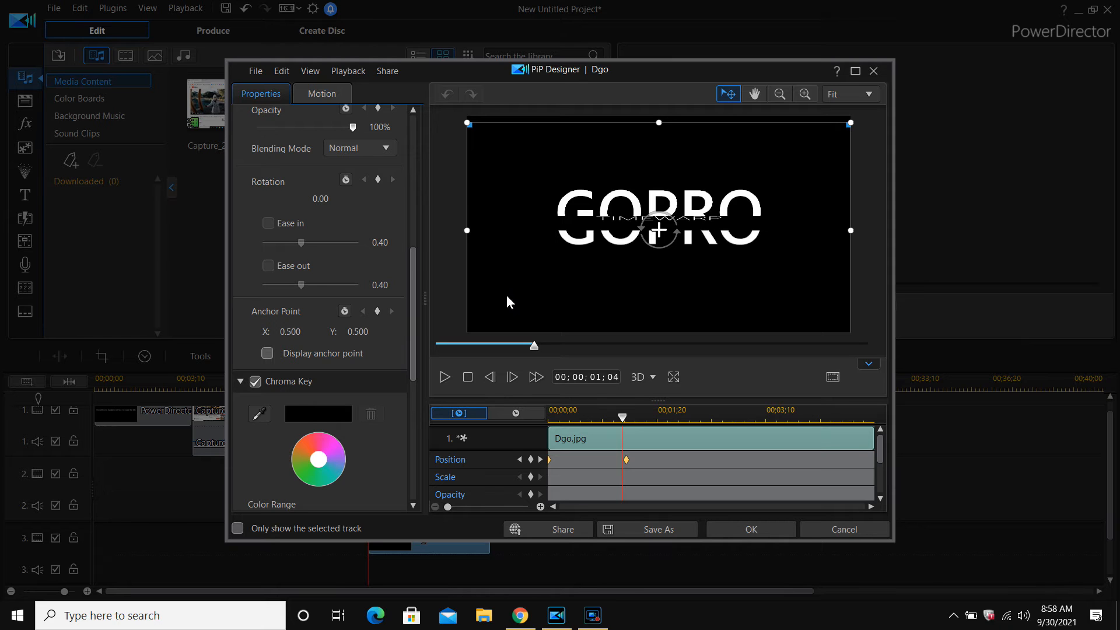
pyautogui.click(830, 529)
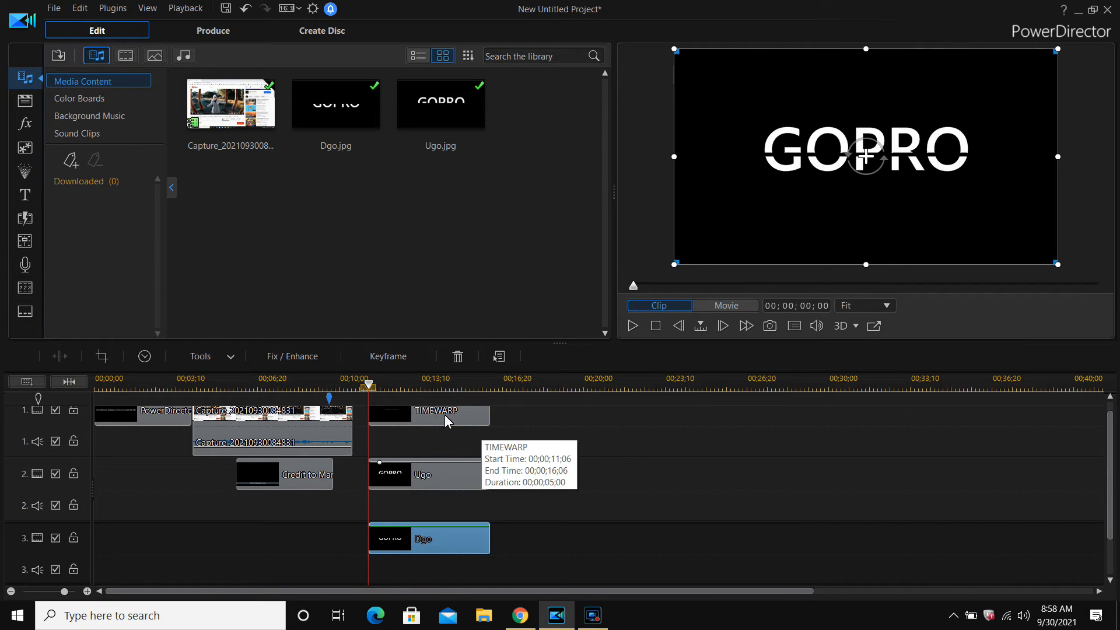
# Examine the TIMEWARP title's font settings and opacity keyframes in the Title Designer, then close it without saving
pyautogui.click(442, 414)
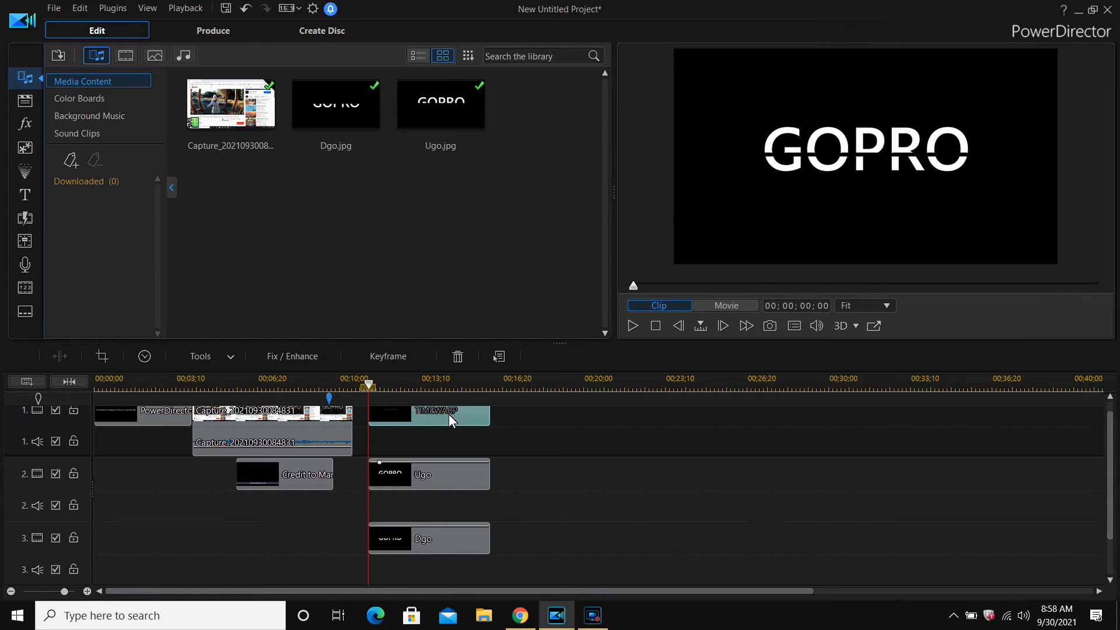
pyautogui.doubleClick(442, 416)
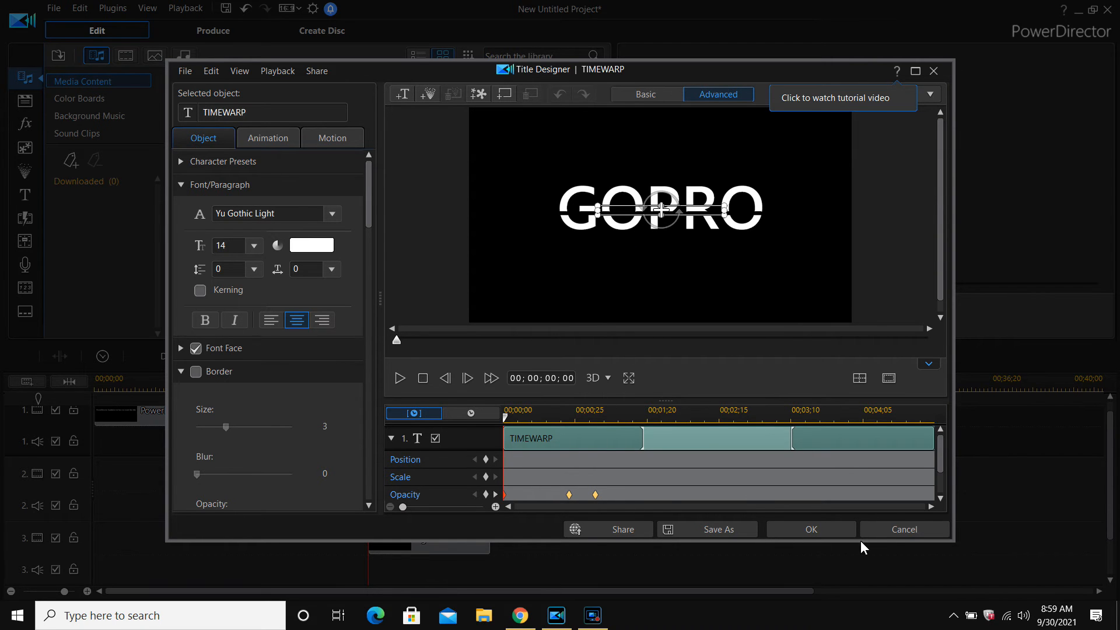
pyautogui.click(893, 527)
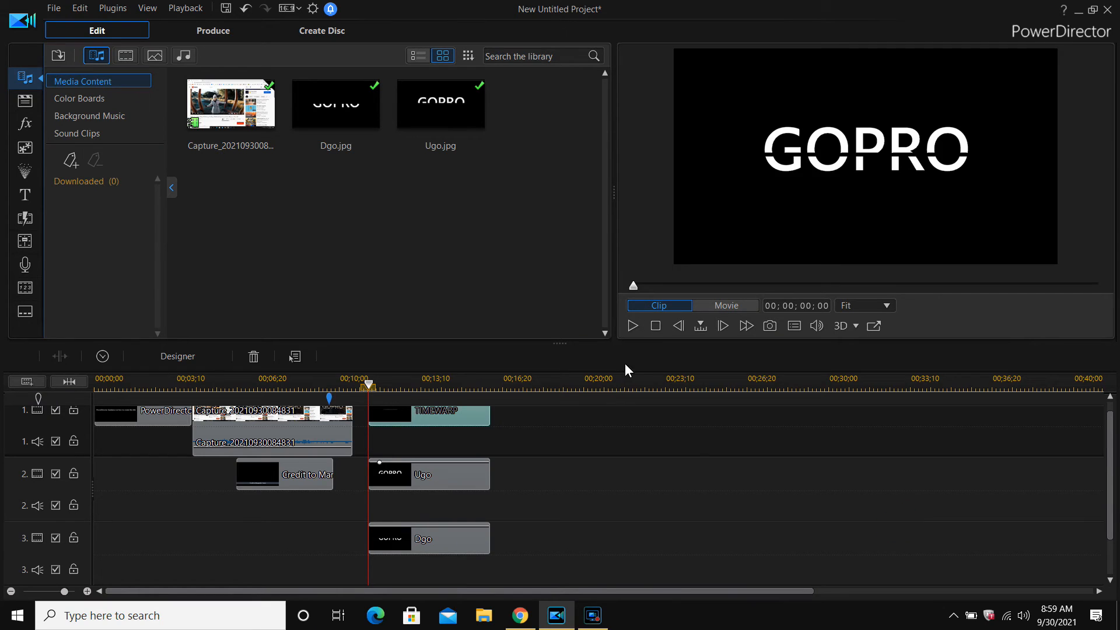
# Play the split GOPRO title animation from the start of its clips and pause it
pyautogui.click(628, 330)
pyautogui.click(632, 324)
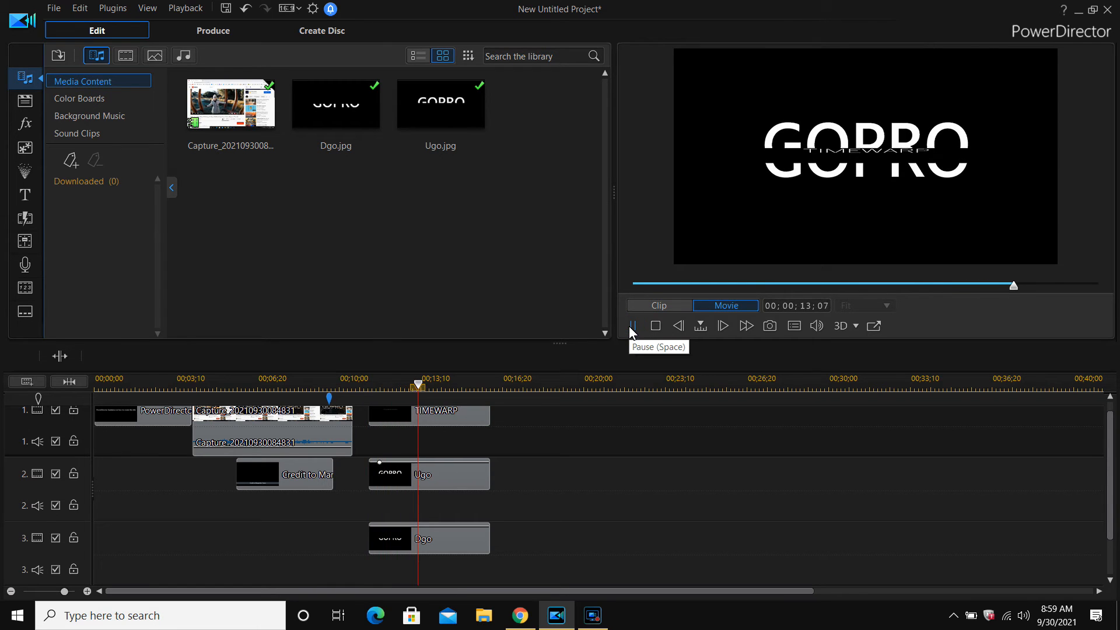
pyautogui.click(629, 327)
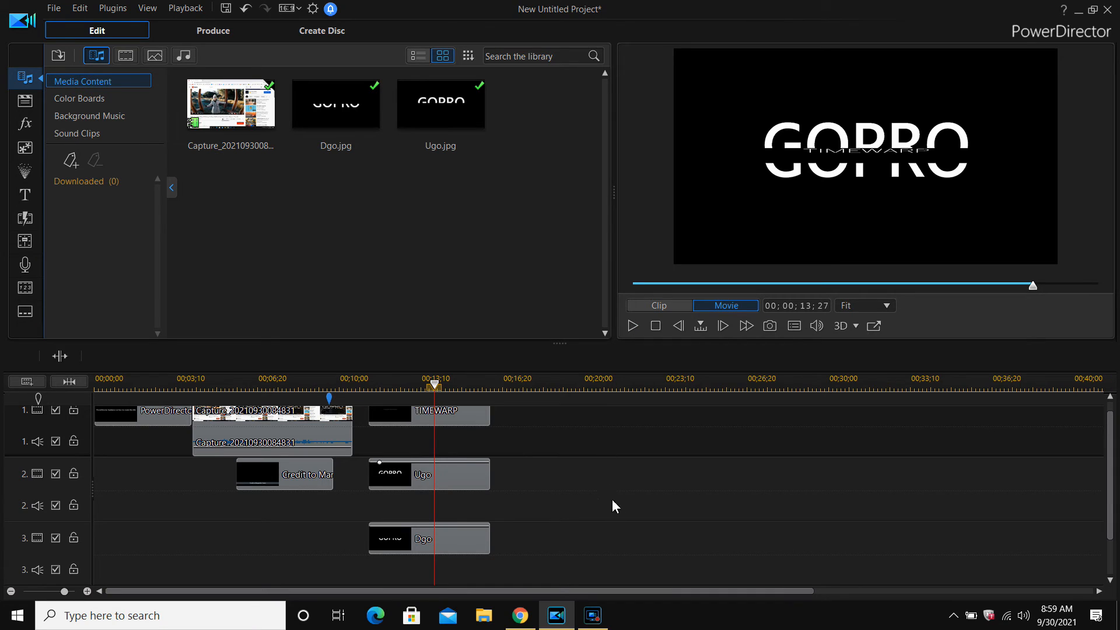
# Add one video and one audio track below track 4, and move the TIMEWARP, Ugo and Dgo clips down one track together
pyautogui.moveTo(1111, 509); pyautogui.dragTo(1110, 465)
pyautogui.moveTo(545, 567); pyautogui.dragTo(443, 415)
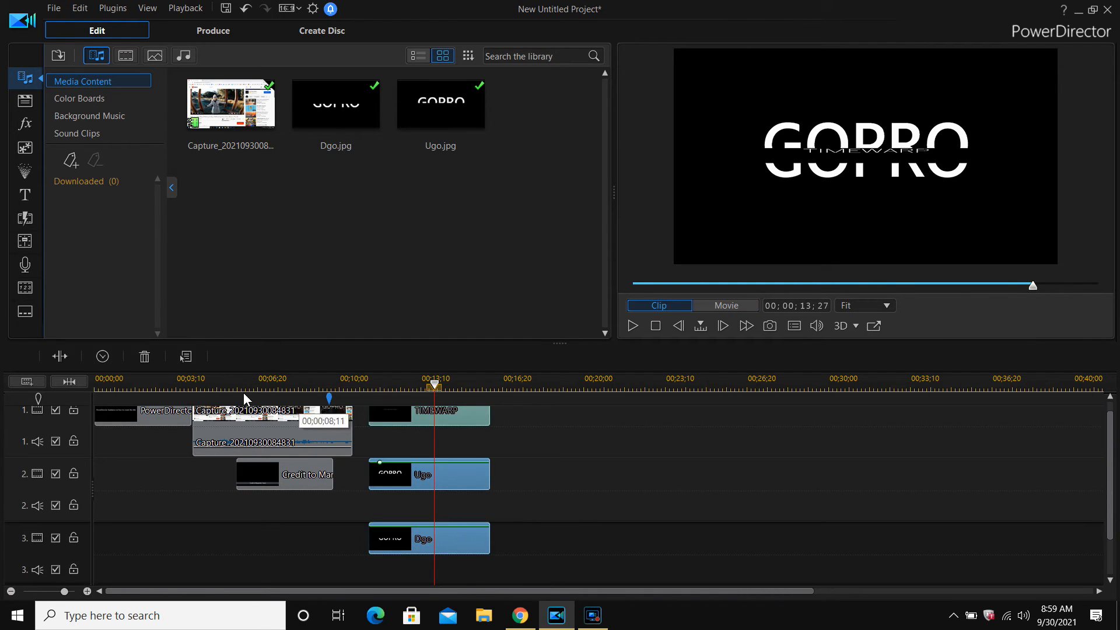
pyautogui.click(27, 382)
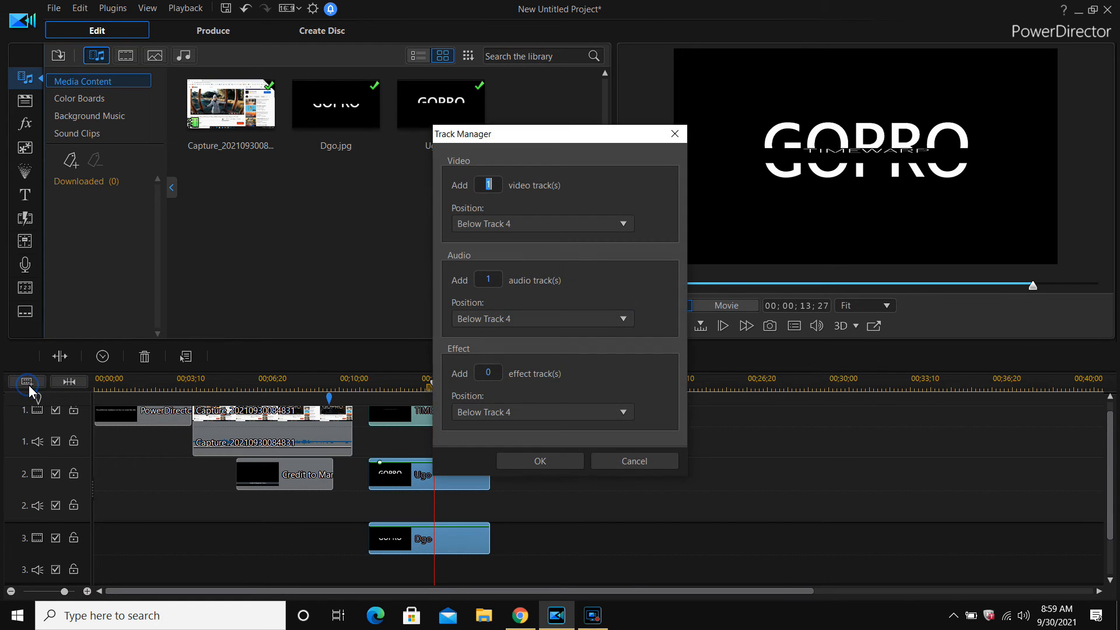
pyautogui.click(577, 456)
pyautogui.moveTo(537, 543); pyautogui.dragTo(473, 463)
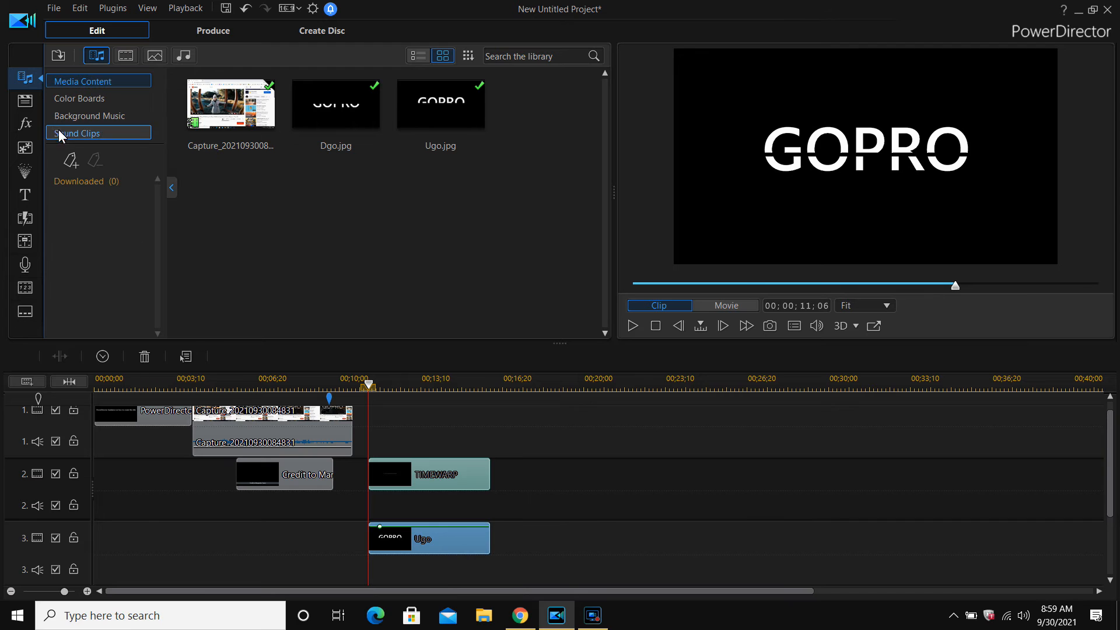
# Import the video GH011714.MP4 from the H8 folder in Camera Roll into the media library
pyautogui.click(58, 58)
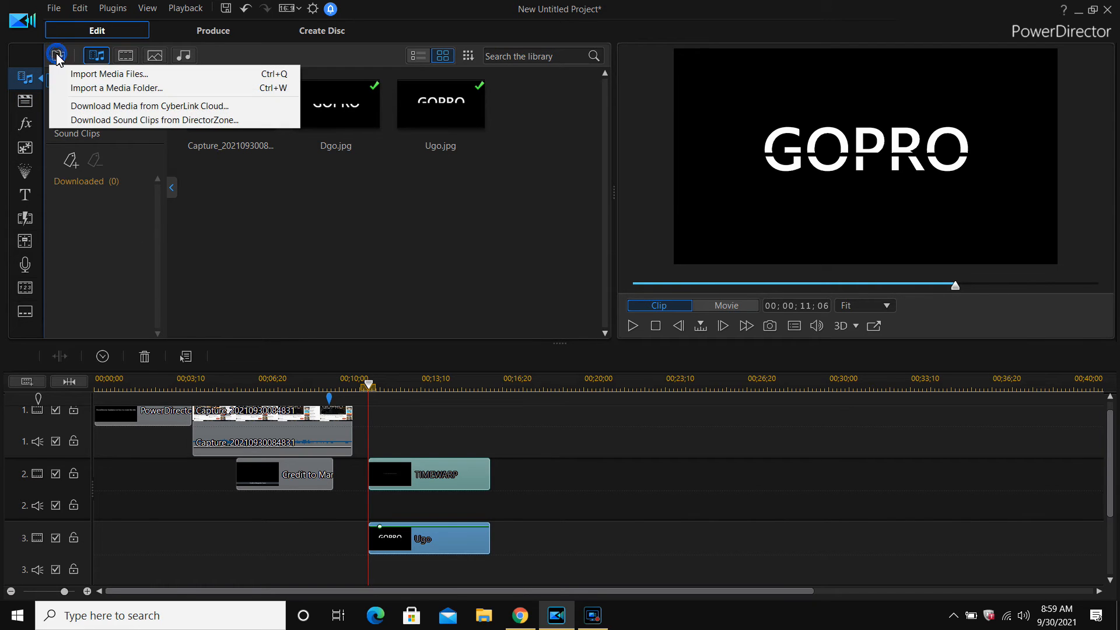
pyautogui.click(87, 72)
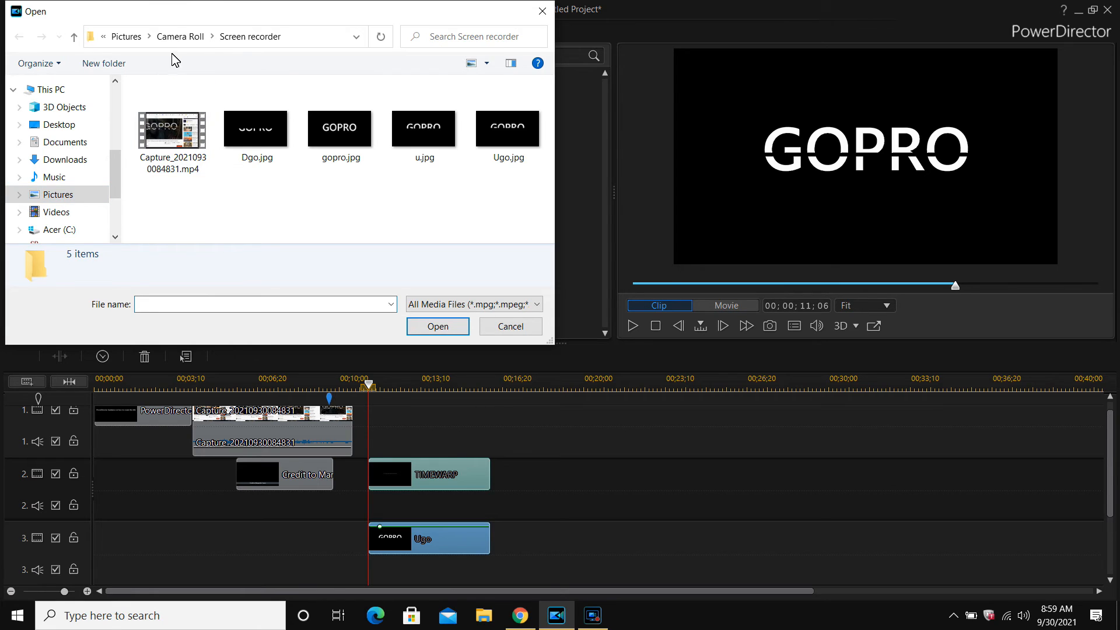
pyautogui.click(179, 38)
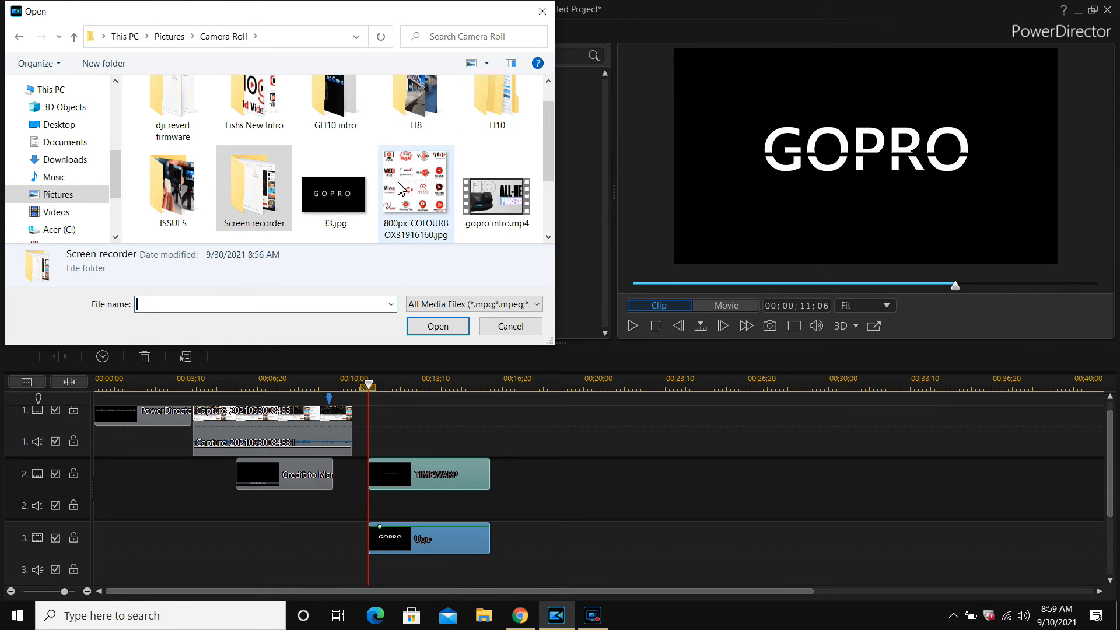
pyautogui.doubleClick(420, 100)
pyautogui.doubleClick(403, 123)
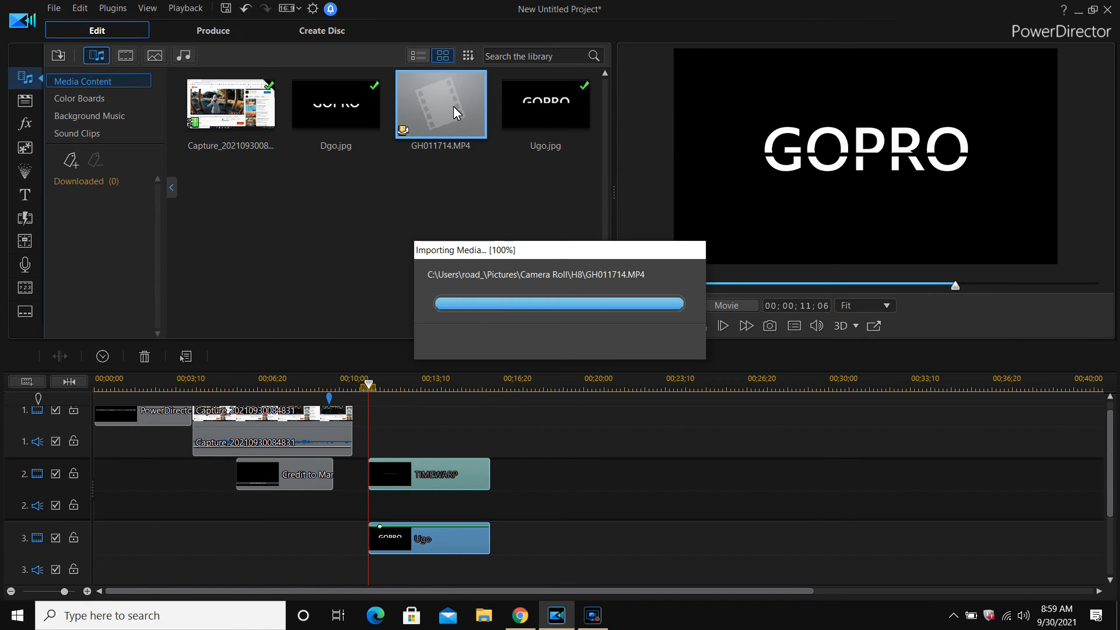
# Place GH011714.MP4 on track 1 aligned with the start of the title clips, and preview the GOPRO title over it
pyautogui.moveTo(455, 92); pyautogui.dragTo(470, 430)
pyautogui.moveTo(372, 418); pyautogui.dragTo(370, 418)
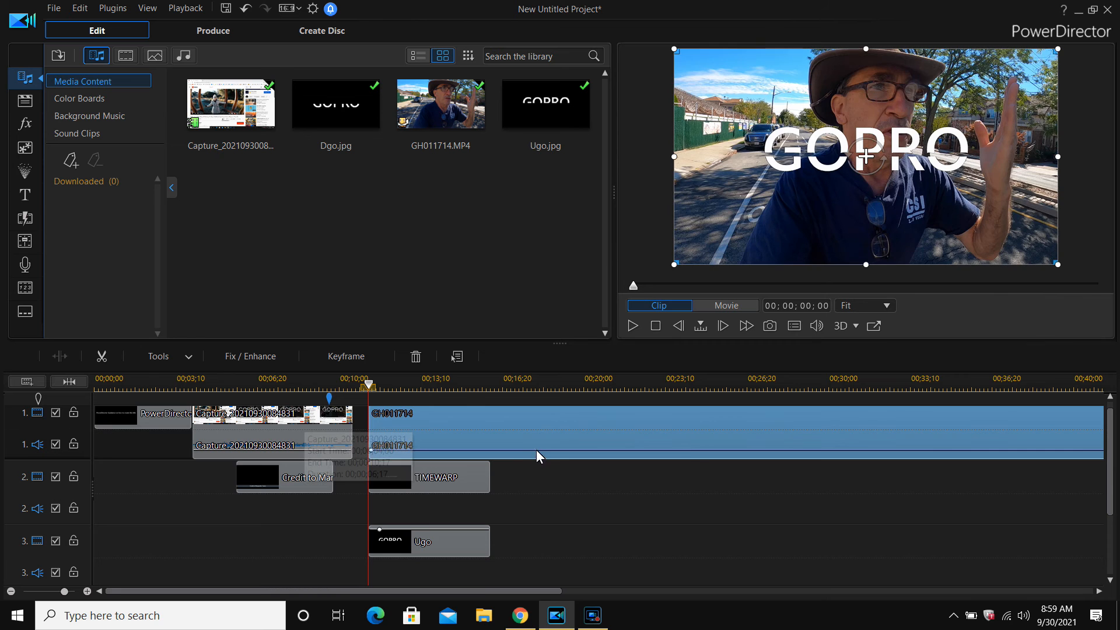
pyautogui.click(627, 329)
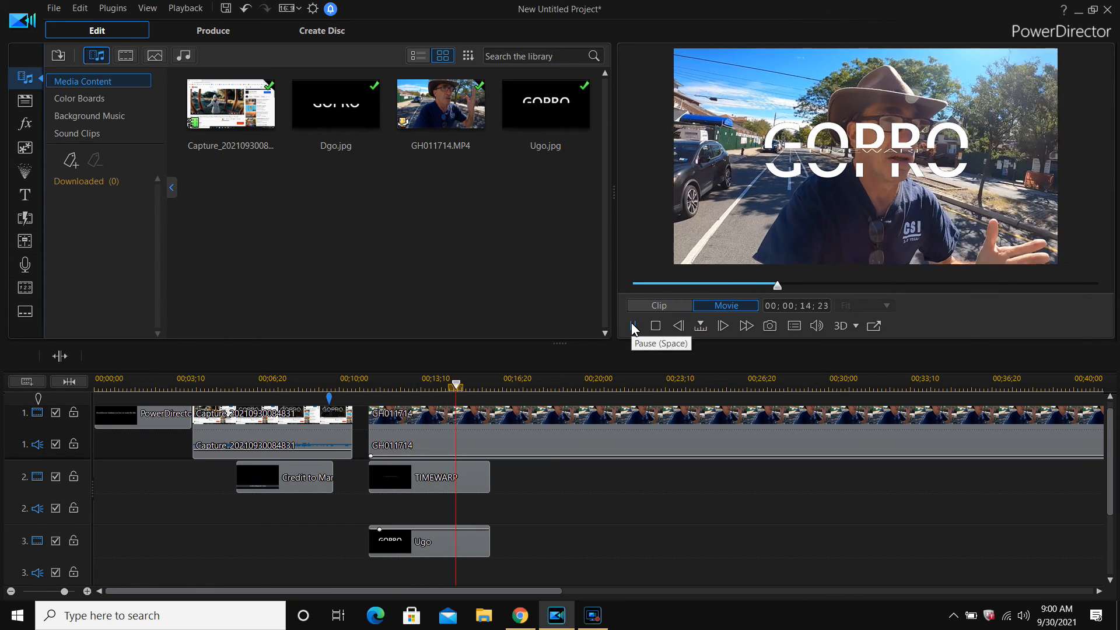
pyautogui.click(632, 326)
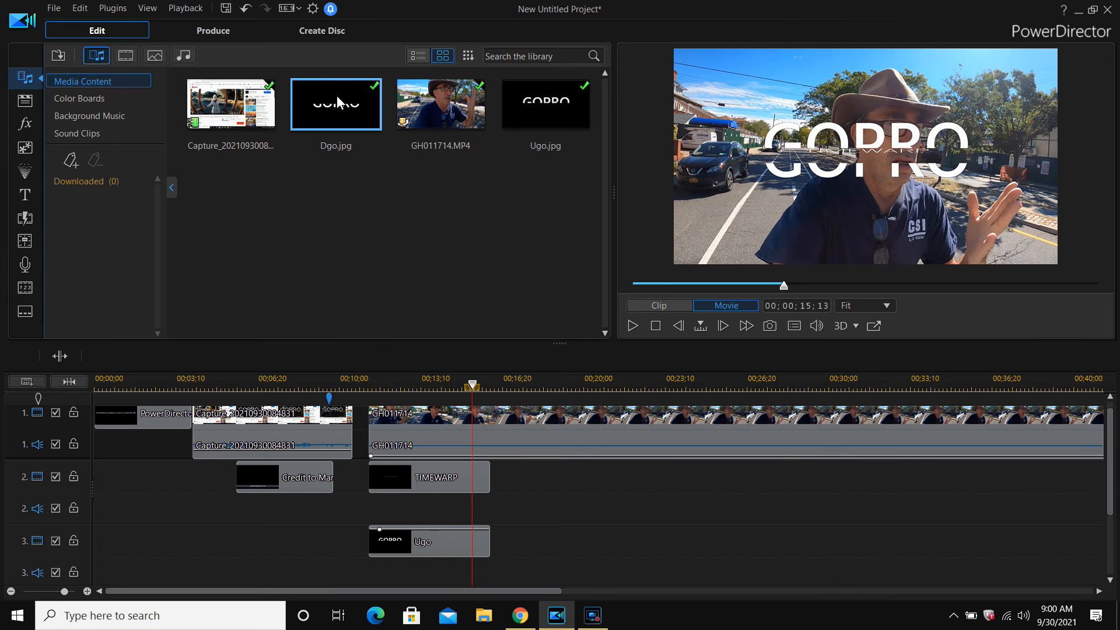
# Open a new 2D title in the Title Designer to view its default setup, and close it without saving
pyautogui.click(25, 192)
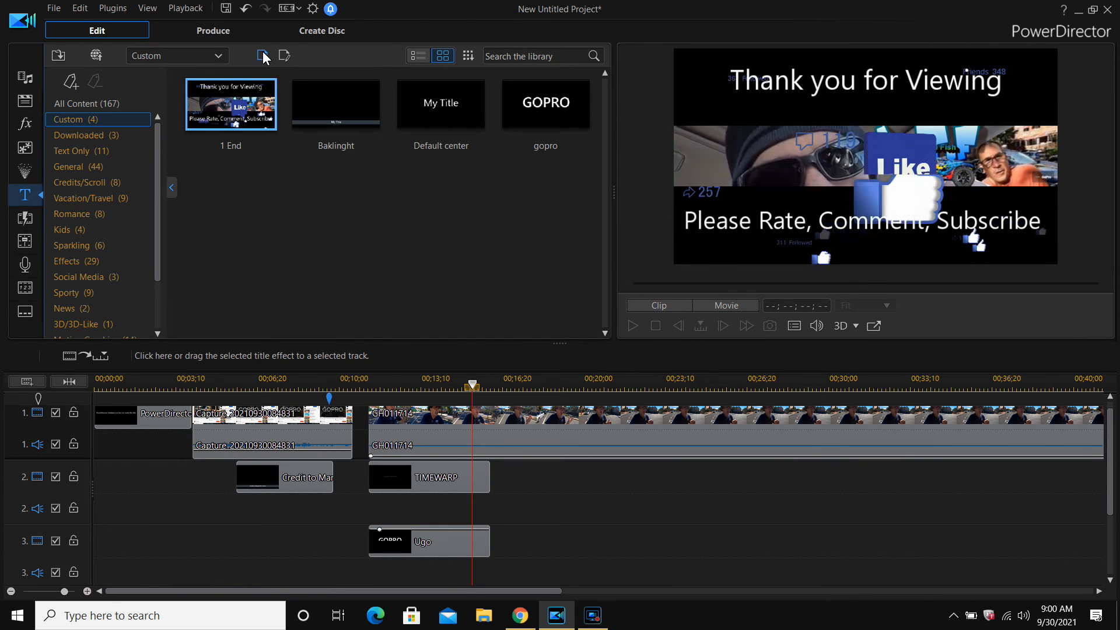
pyautogui.click(261, 55)
pyautogui.click(282, 59)
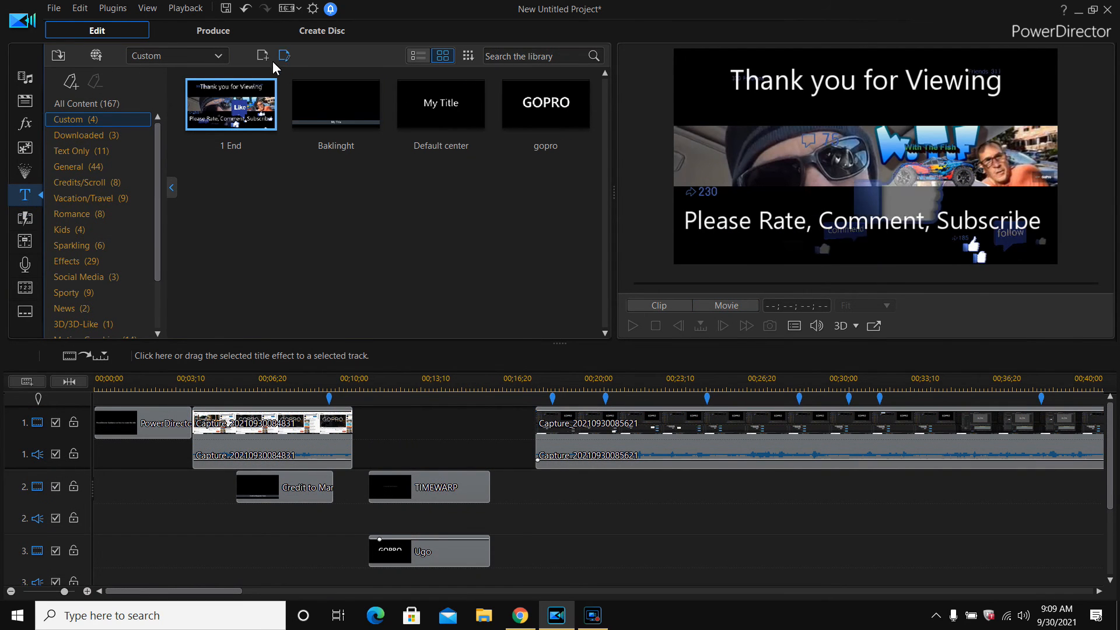
pyautogui.click(262, 56)
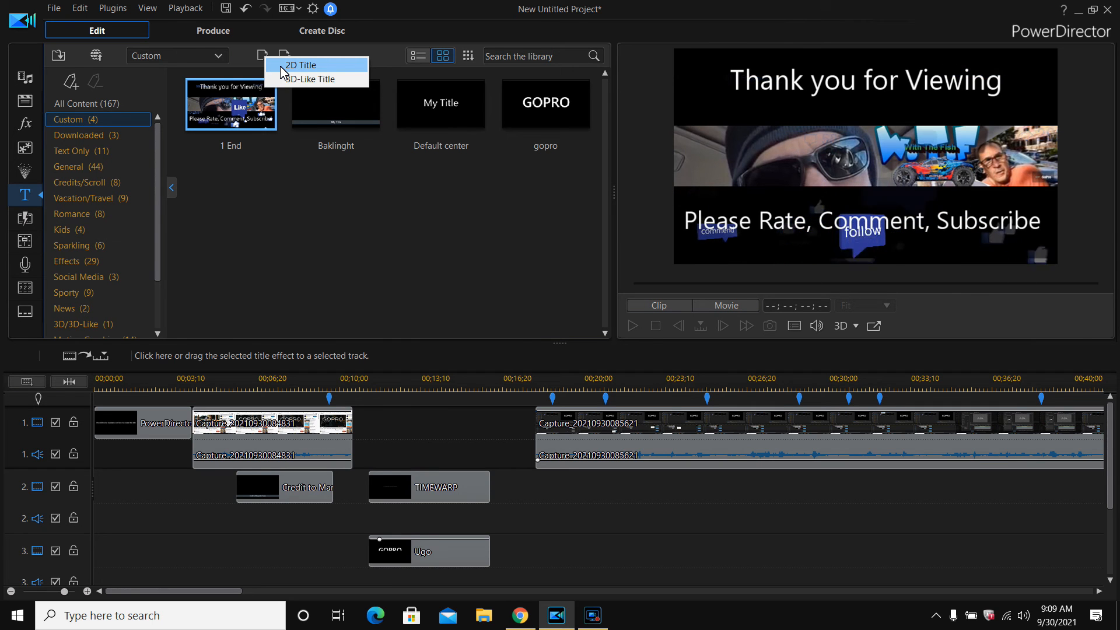
pyautogui.click(281, 66)
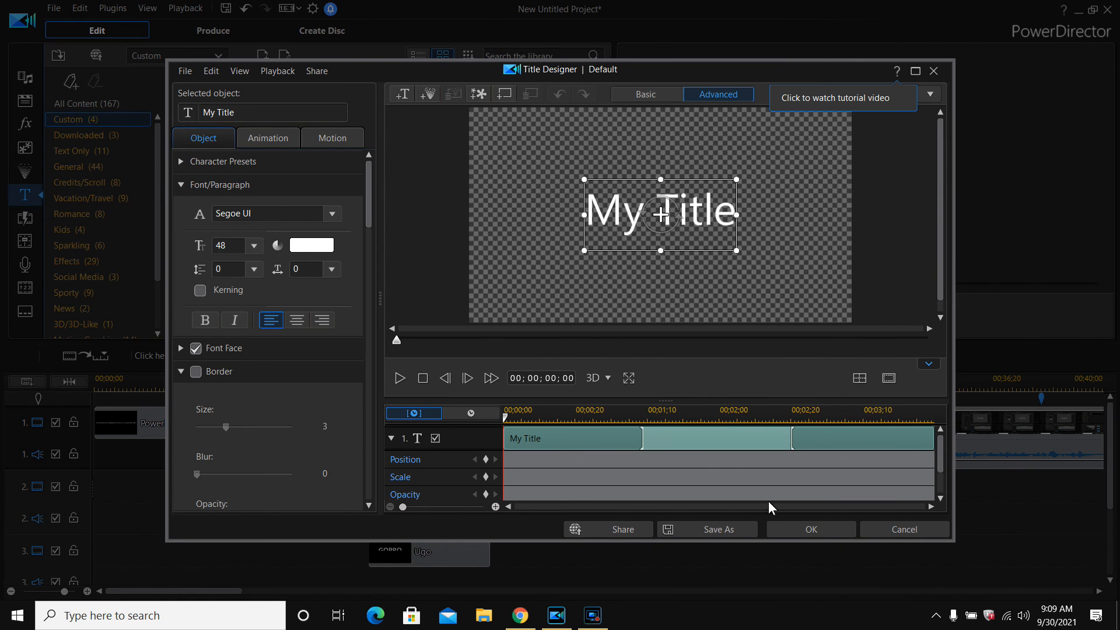
pyautogui.click(869, 529)
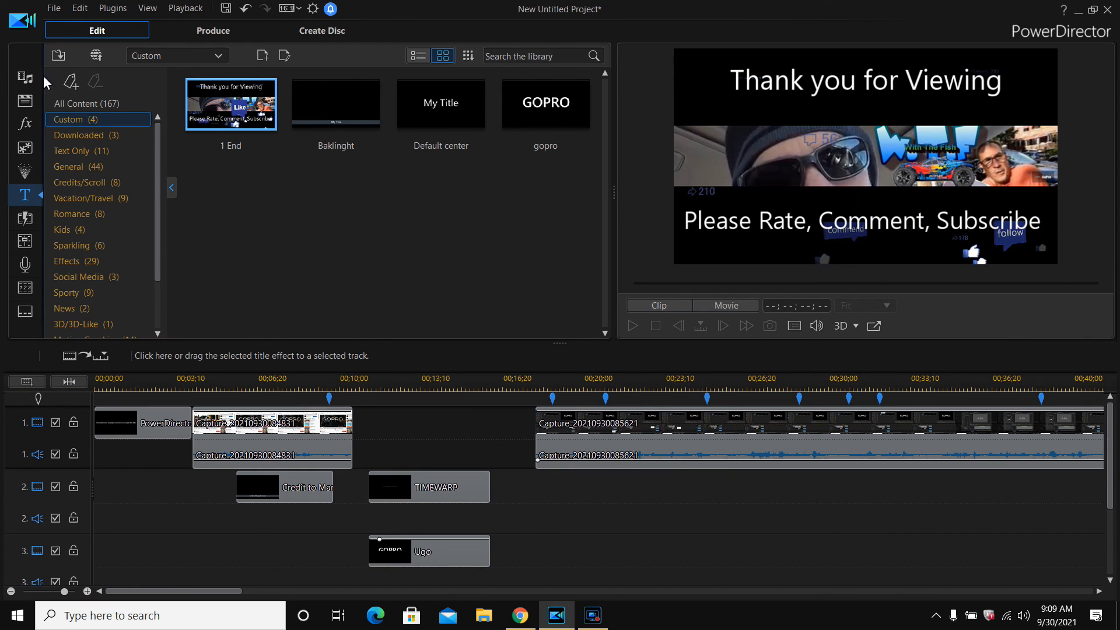
pyautogui.click(54, 9)
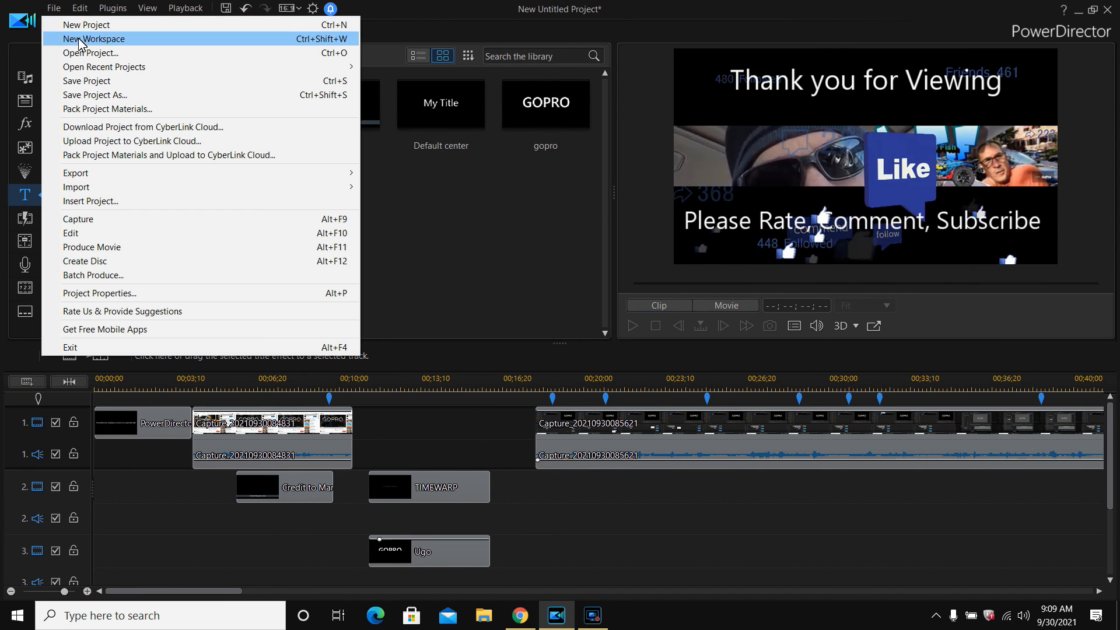
pyautogui.moveTo(97, 68)
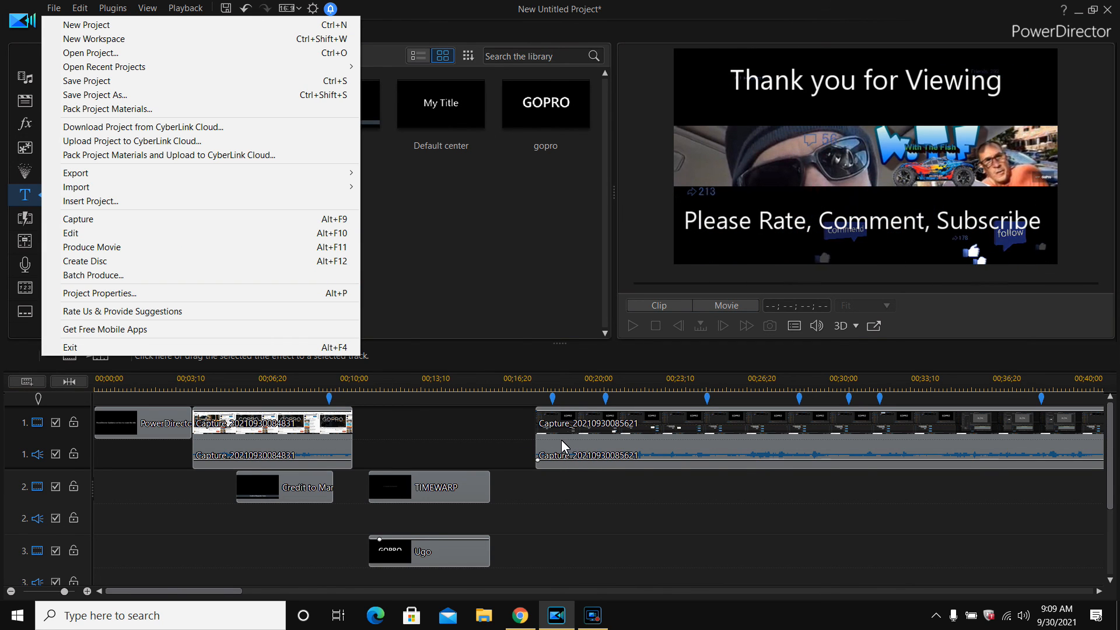
pyautogui.click(450, 242)
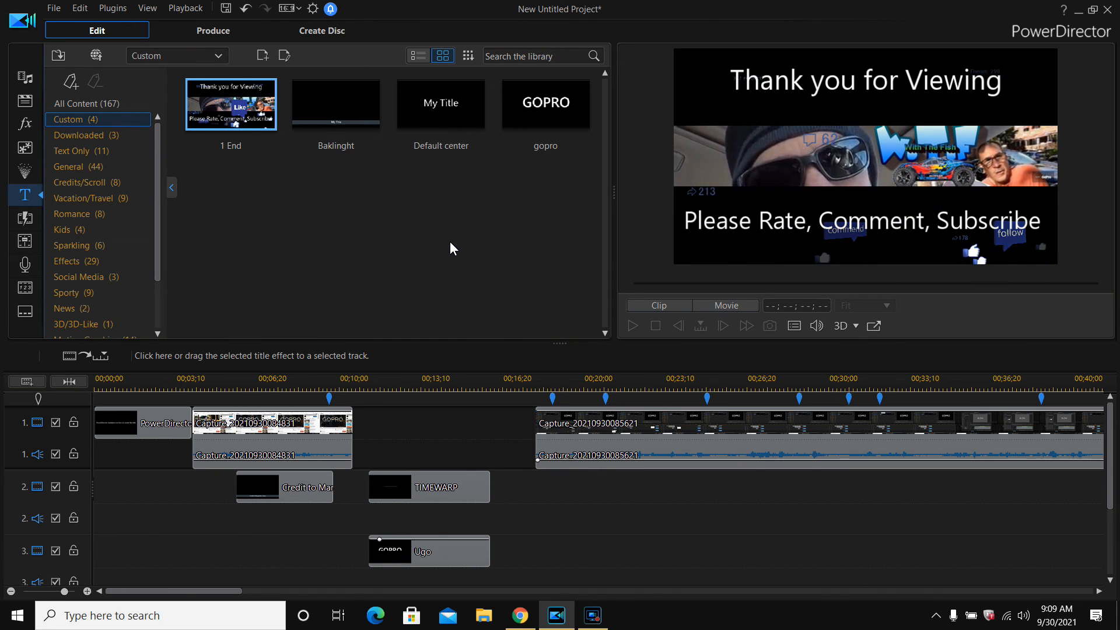